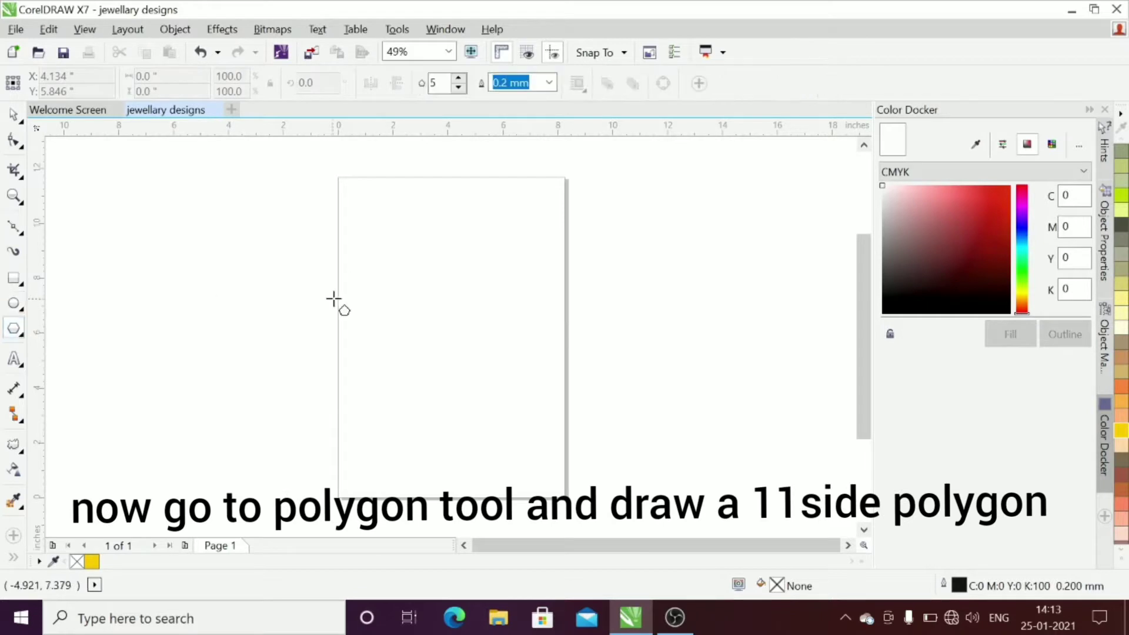
Draw a polygon about 3.5 by 3.7 inches in the middle of the page and set it to 11 sides
{"action": "left_click_drag", "start_coordinate": [404, 299], "coordinate": [507, 401]}
{"action": "left_click", "coordinate": [459, 79]}
{"action": "left_click", "coordinate": [458, 78]}
{"action": "left_click", "coordinate": [459, 78]}
{"action": "left_click", "coordinate": [458, 79]}
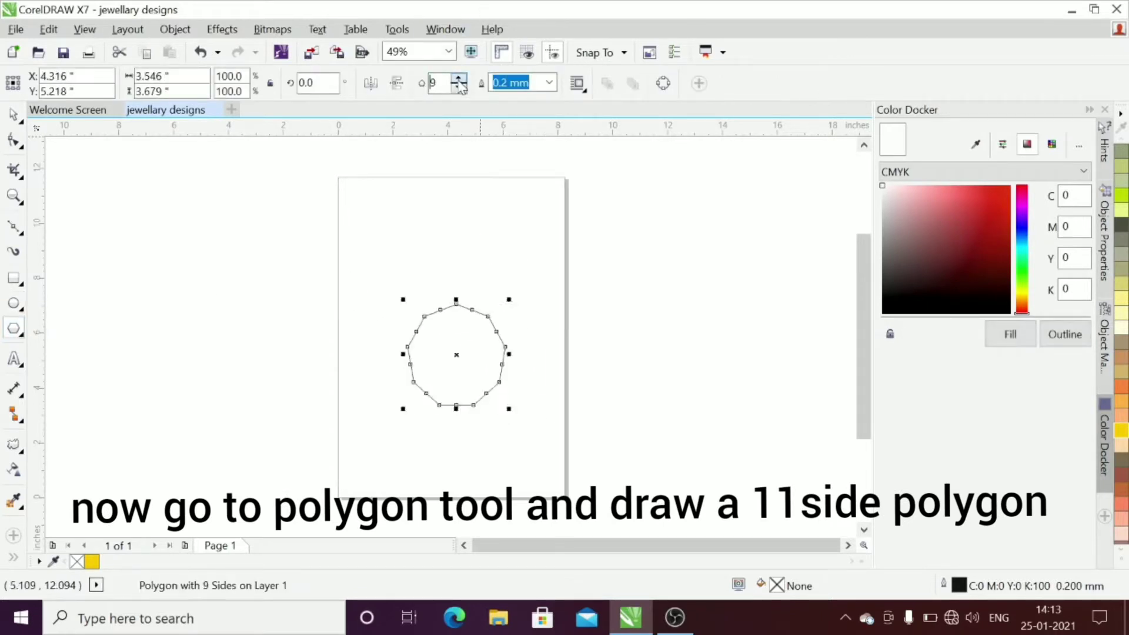
{"action": "left_click", "coordinate": [459, 78]}
{"action": "left_click", "coordinate": [459, 79]}
Apply a push and pull distortion from the polygon's upper-left node to form thin spikes, and fill the shape yellow (C:0 M:20 Y:100 K:0)
{"action": "left_click", "coordinate": [14, 445]}
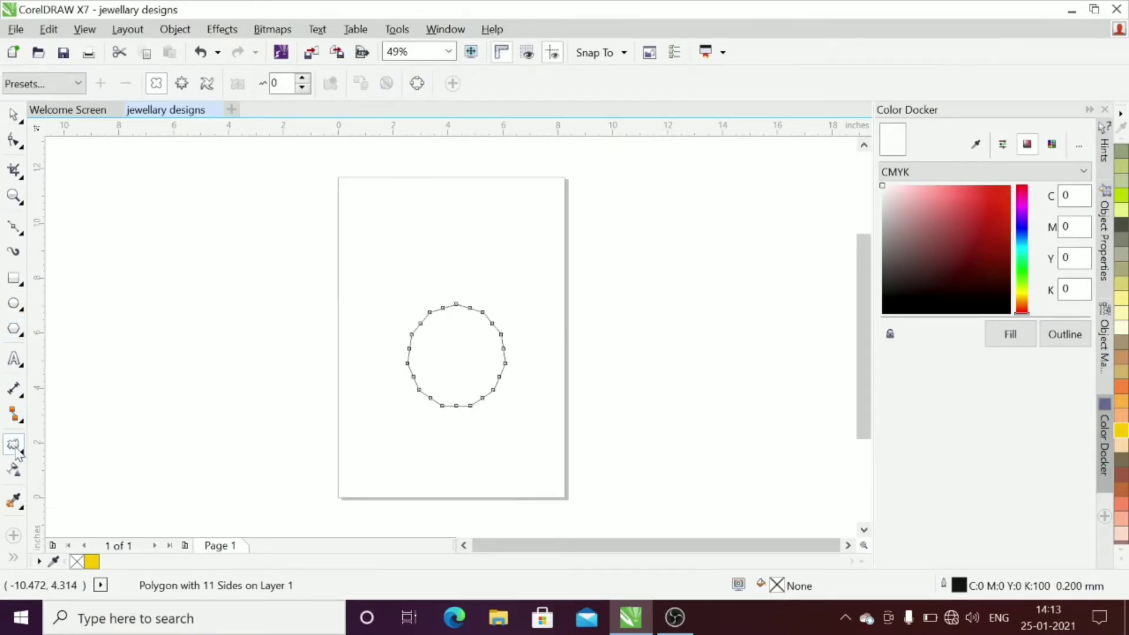
{"action": "left_click_drag", "start_coordinate": [431, 318], "coordinate": [501, 382]}
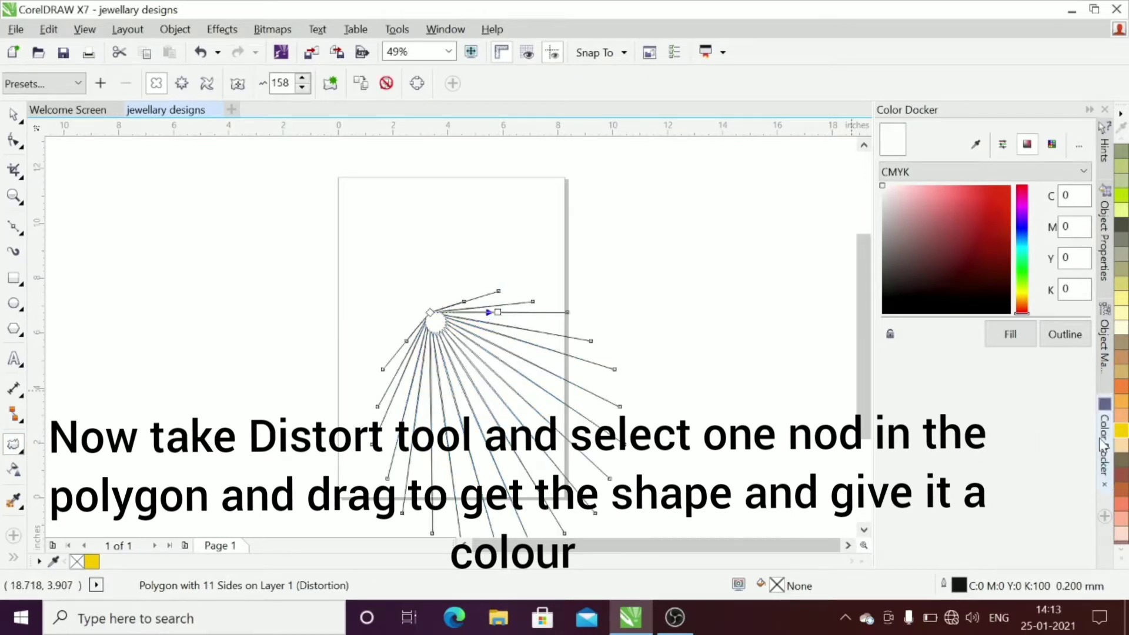
{"action": "left_click", "coordinate": [1120, 432]}
Rework the push and pull distortion to an amplitude of 200 so the spikes radiate all around, undoing unwanted attempts
{"action": "mouse_move", "coordinate": [451, 334]}
{"action": "left_mouse_down"}
{"action": "mouse_move", "coordinate": [467, 347]}
{"action": "mouse_move", "coordinate": [432, 323]}
{"action": "left_mouse_up"}
{"action": "left_click_drag", "start_coordinate": [493, 372], "coordinate": [477, 347]}
{"action": "key", "text": "ctrl+z"}
{"action": "key", "text": "ctrl+z"}
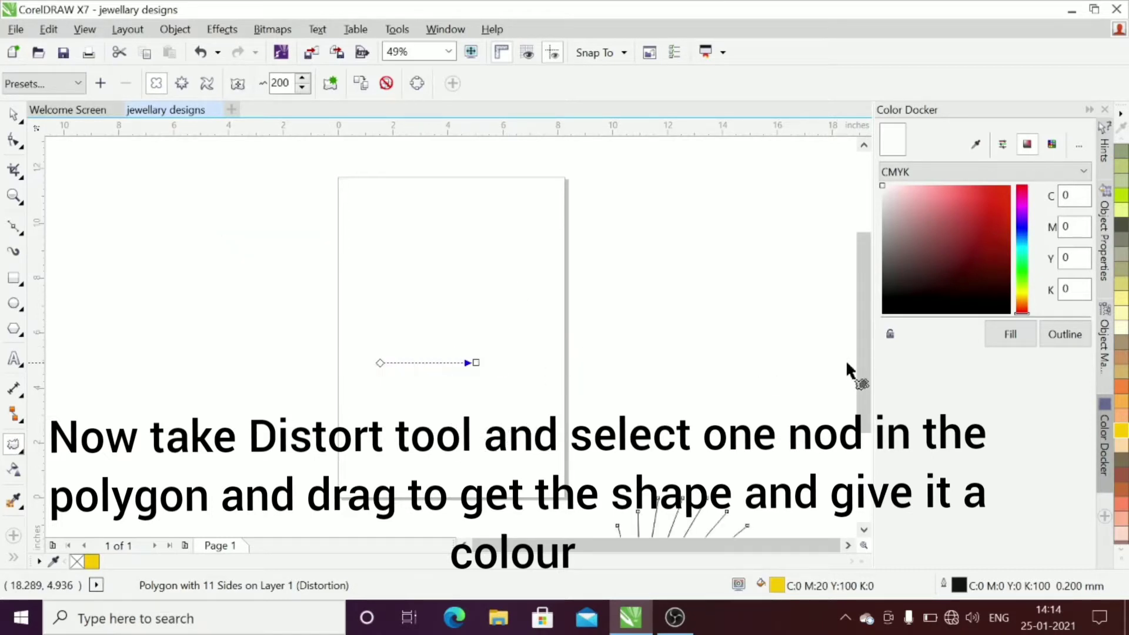
Move the yellow spiked shape from below the page onto the middle of the page
{"action": "scroll", "coordinate": [846, 368], "scroll_direction": "down", "scroll_amount": 5}
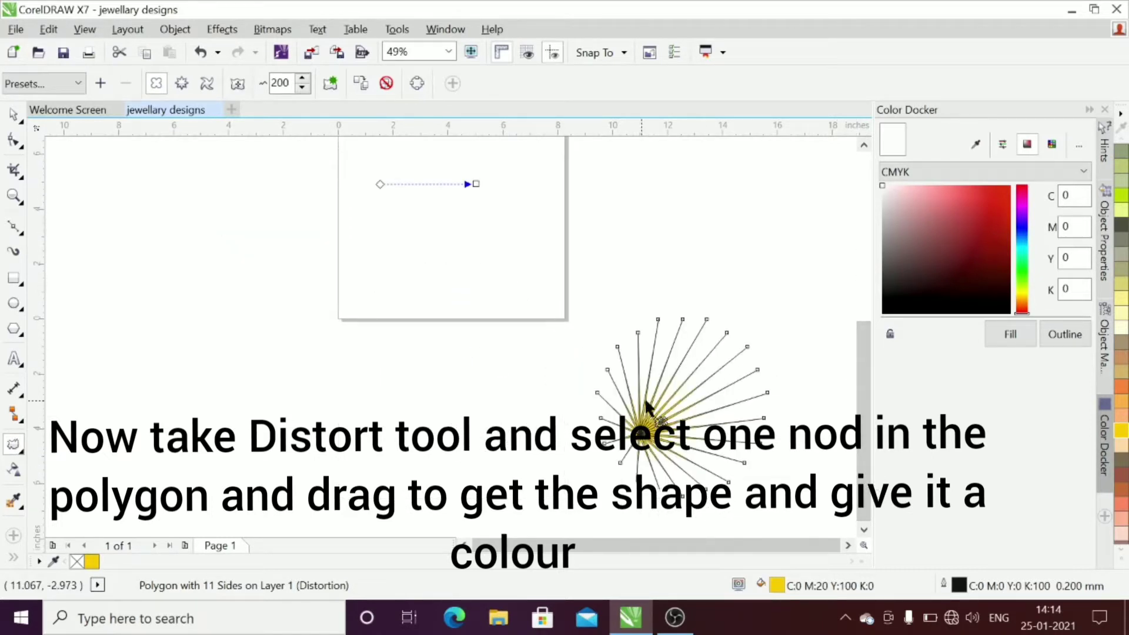
{"action": "key", "text": "Escape"}
{"action": "key", "text": "space"}
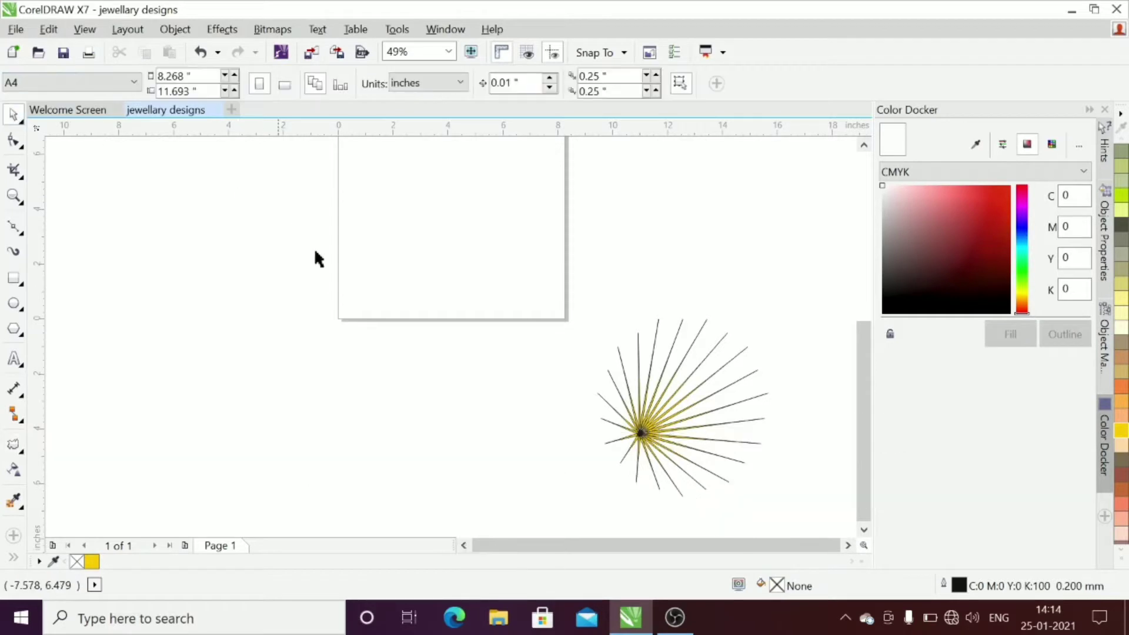
{"action": "left_click", "coordinate": [658, 409]}
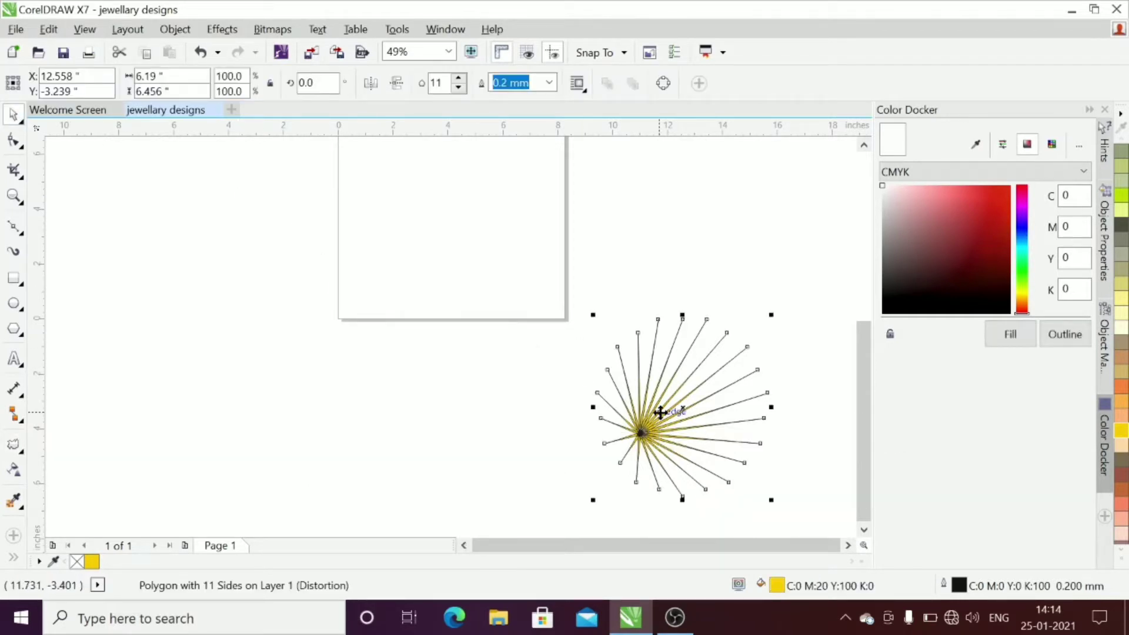
{"action": "left_click_drag", "start_coordinate": [681, 410], "coordinate": [463, 223]}
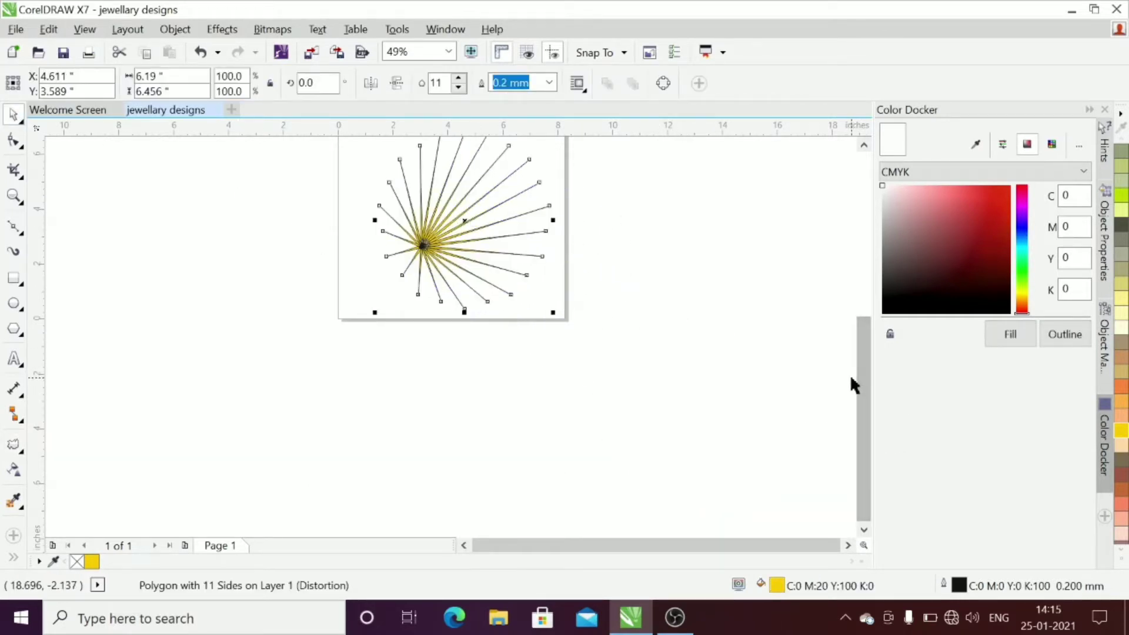
{"action": "left_click_drag", "start_coordinate": [863, 385], "coordinate": [864, 299]}
{"action": "left_click_drag", "start_coordinate": [435, 433], "coordinate": [425, 354]}
{"action": "left_click", "coordinate": [302, 410]}
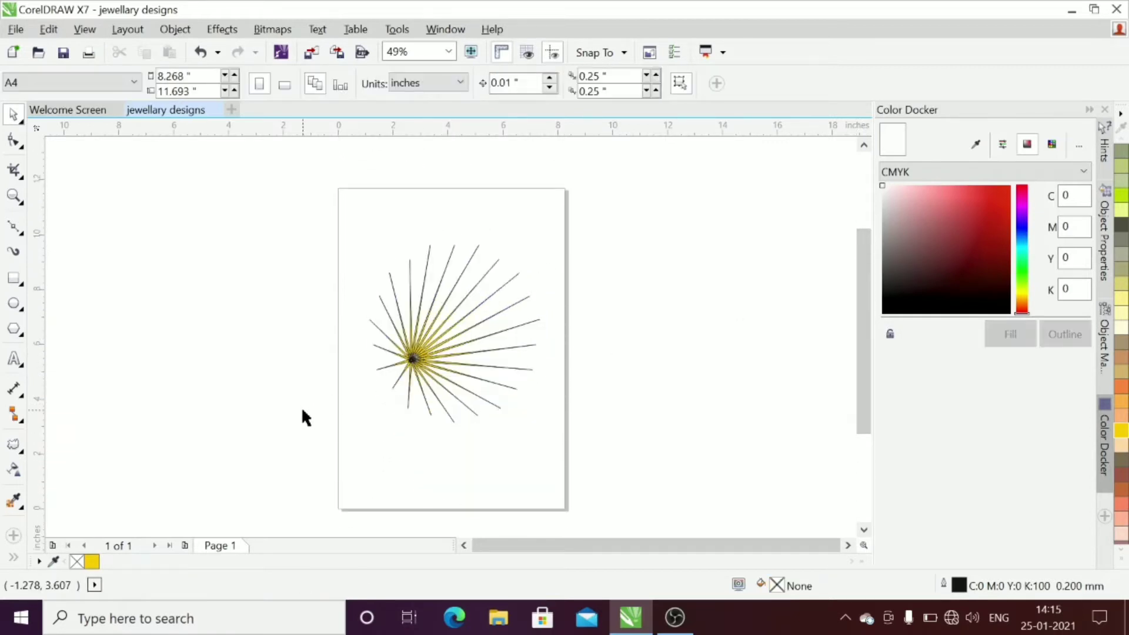
Rotate the spiked shape to about 247.5 degrees so its long spikes point downward
{"action": "left_click", "coordinate": [436, 337]}
{"action": "left_click", "coordinate": [448, 318]}
{"action": "left_click_drag", "start_coordinate": [547, 243], "coordinate": [497, 411]}
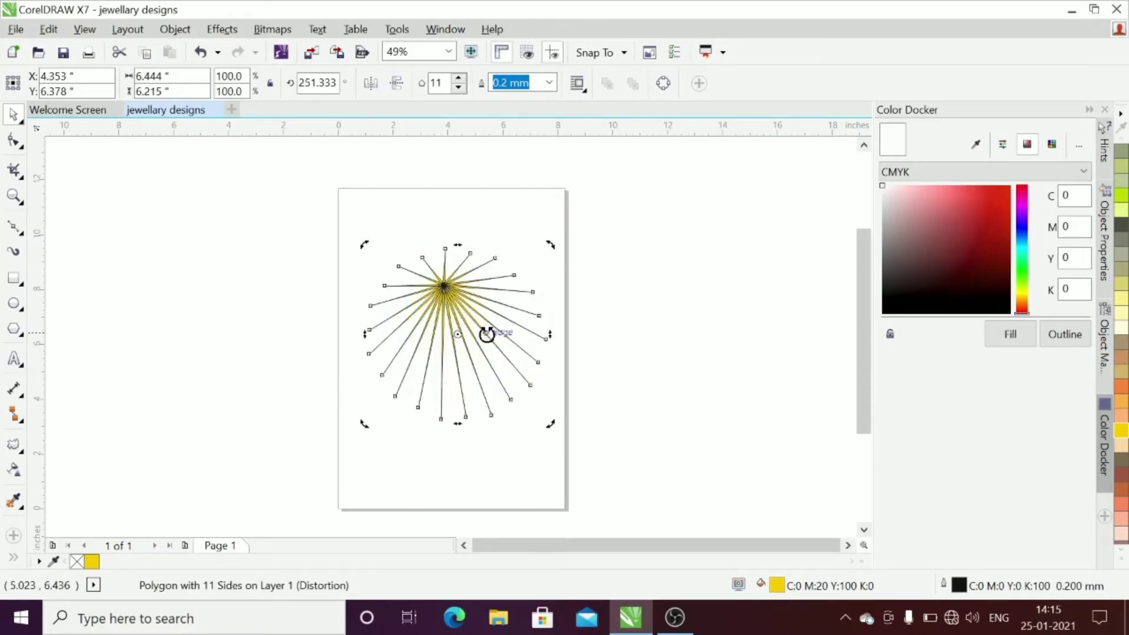
{"action": "mouse_move", "coordinate": [551, 241]}
{"action": "left_mouse_down"}
{"action": "mouse_move", "coordinate": [554, 257]}
{"action": "mouse_move", "coordinate": [547, 247]}
{"action": "left_mouse_up"}
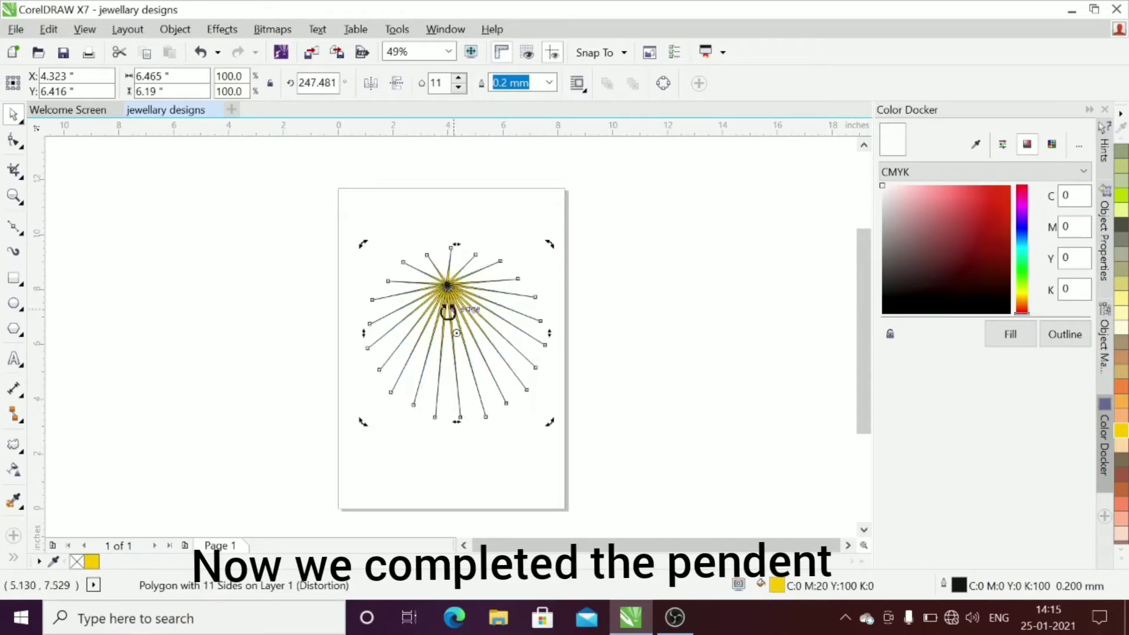
Scale the pendant shape down to about 60% and park it on the empty area to the right of the page
{"action": "left_click", "coordinate": [432, 360]}
{"action": "left_click", "coordinate": [435, 312]}
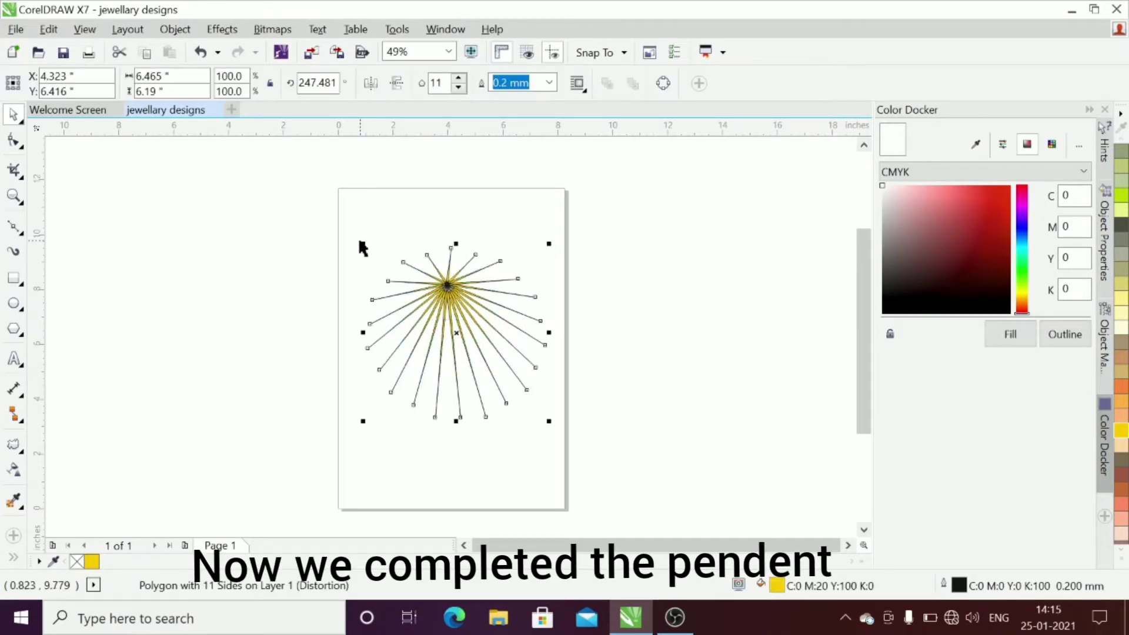
{"action": "left_click_drag", "start_coordinate": [363, 244], "coordinate": [435, 308]}
{"action": "left_click_drag", "start_coordinate": [492, 358], "coordinate": [697, 372]}
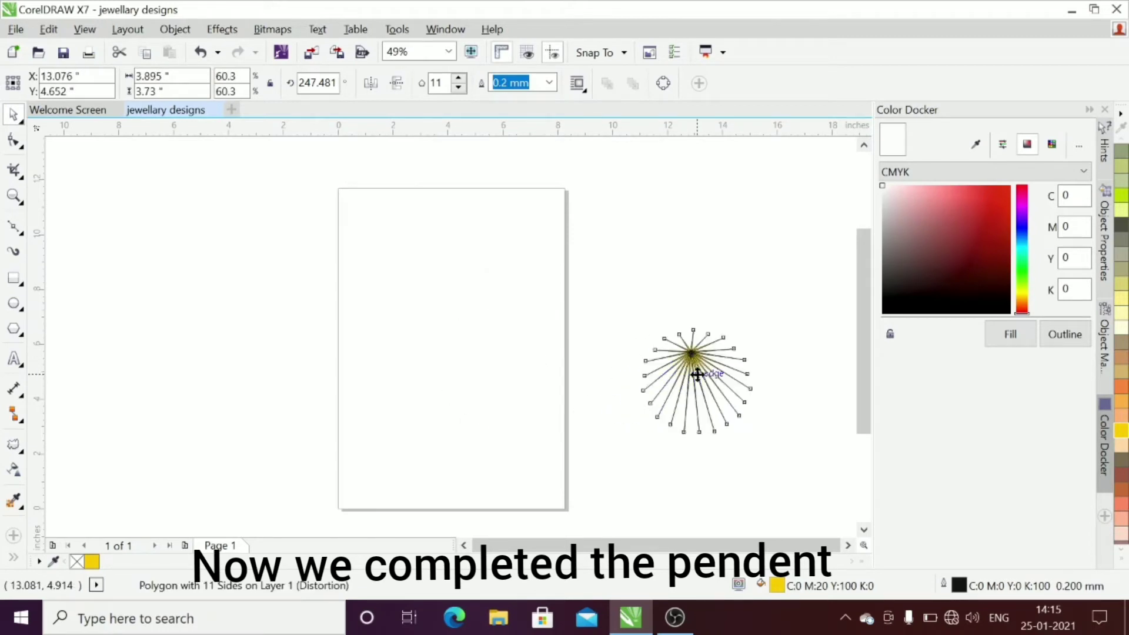
{"action": "left_click", "coordinate": [484, 370]}
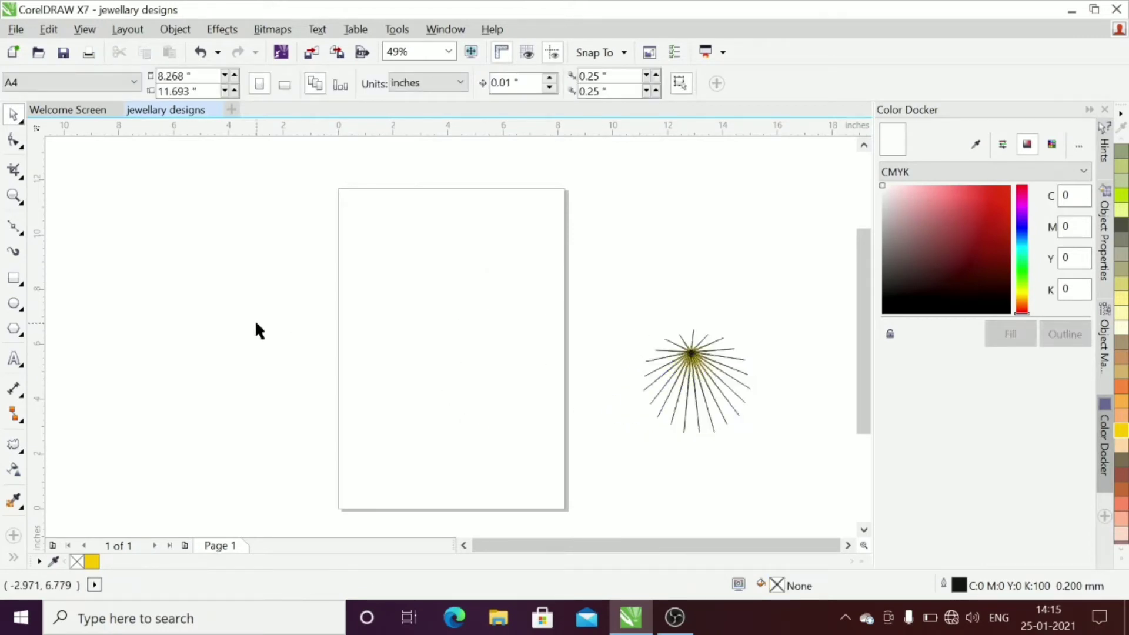
Draw a short stroke near the page's upper-left corner with the Artistic Media tool, using the third preset stroke
{"action": "left_click", "coordinate": [18, 252]}
{"action": "left_click", "coordinate": [226, 83]}
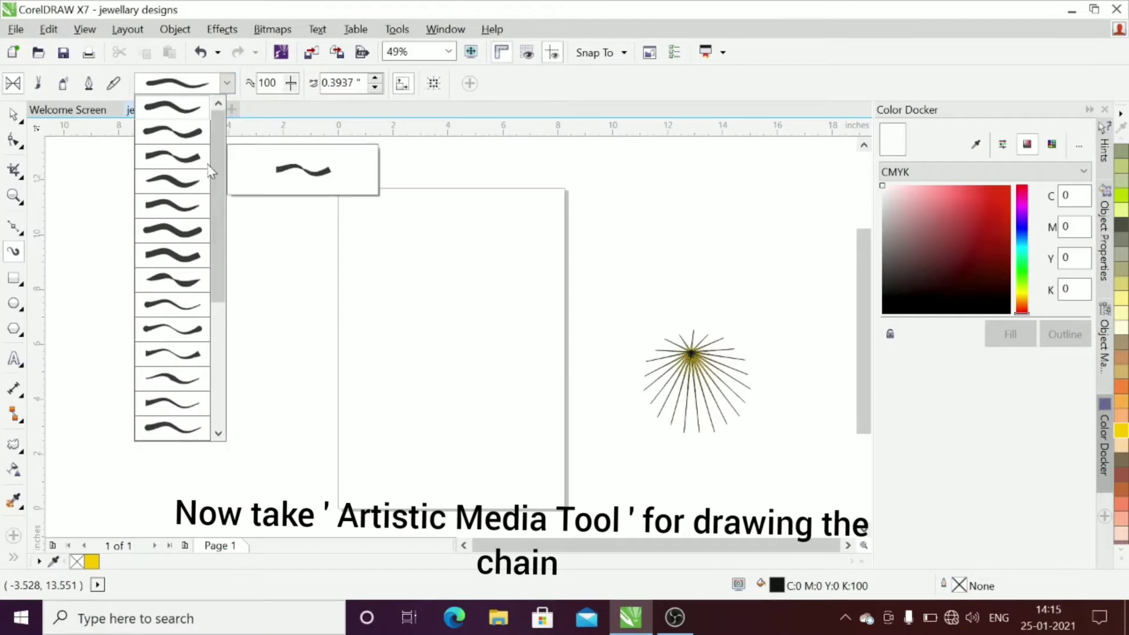
{"action": "left_click", "coordinate": [180, 157]}
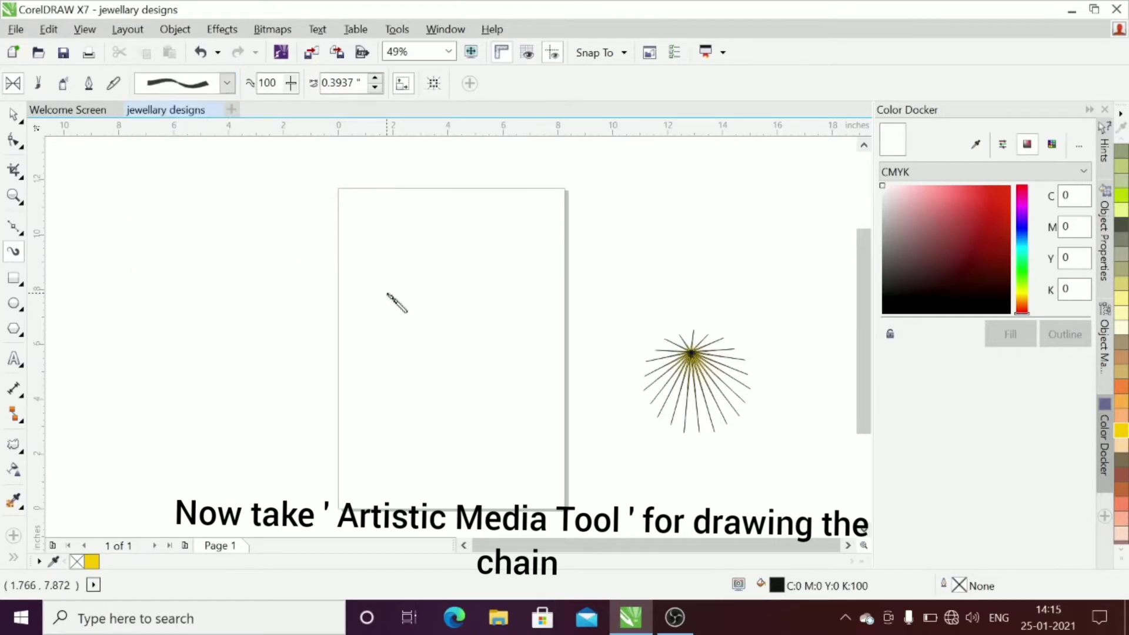
{"action": "left_click_drag", "start_coordinate": [366, 246], "coordinate": [376, 288]}
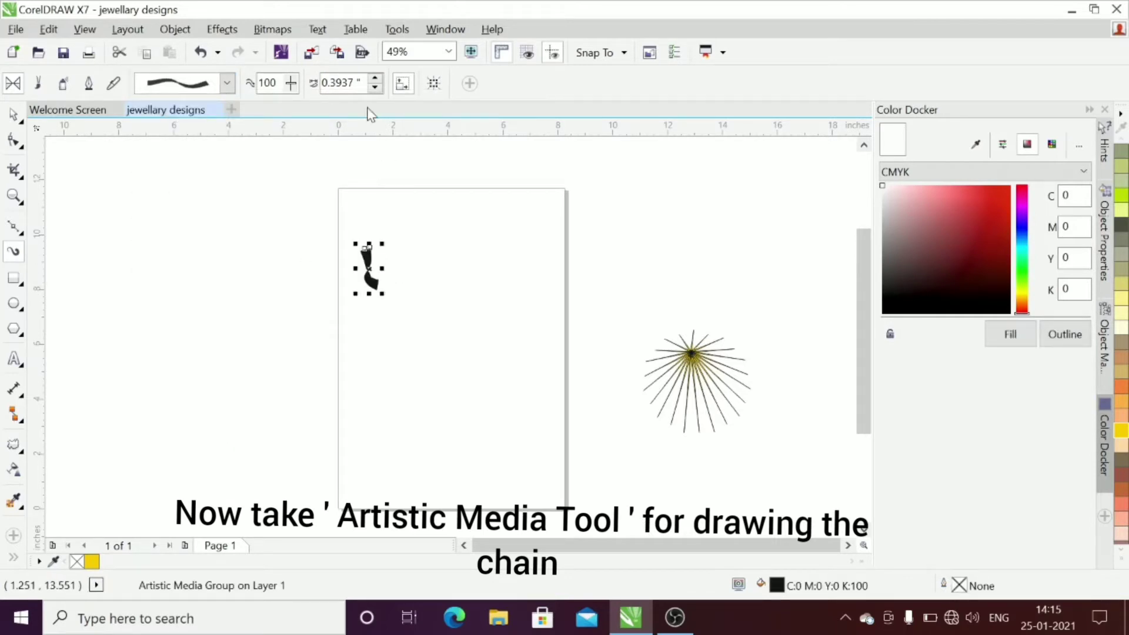
Reduce the artistic media stroke width to 0.1037 inches
{"action": "left_click", "coordinate": [375, 88]}
{"action": "left_click", "coordinate": [375, 88]}
{"action": "left_click", "coordinate": [375, 88]}
{"action": "left_click", "coordinate": [375, 88]}
{"action": "left_click", "coordinate": [374, 88]}
{"action": "left_click", "coordinate": [375, 87]}
{"action": "left_click", "coordinate": [375, 88]}
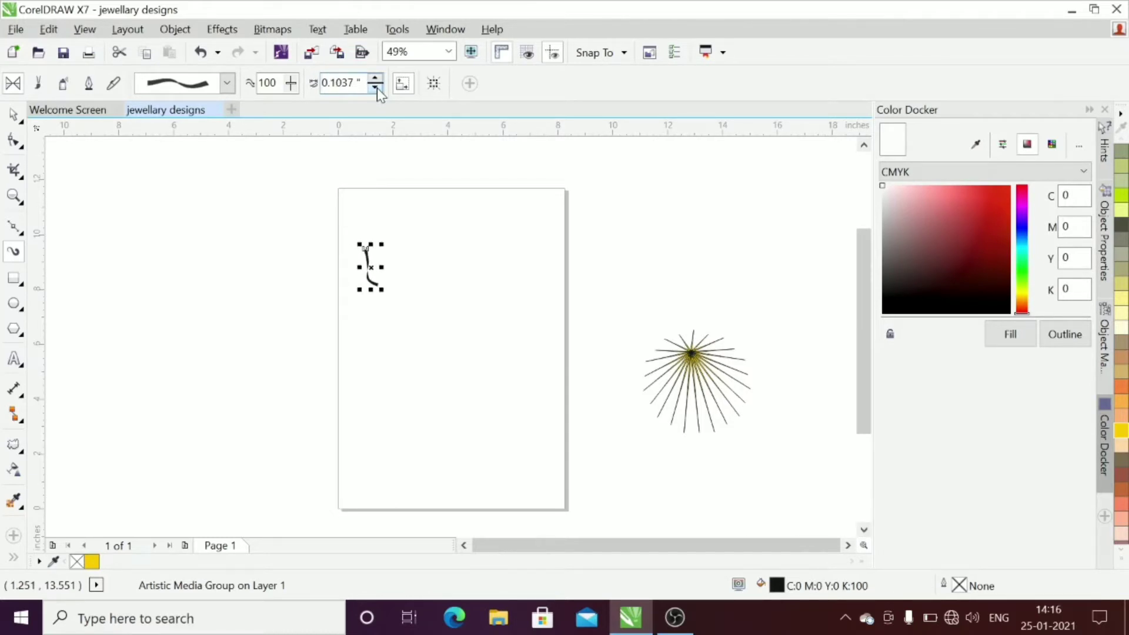
{"action": "left_click", "coordinate": [516, 302]}
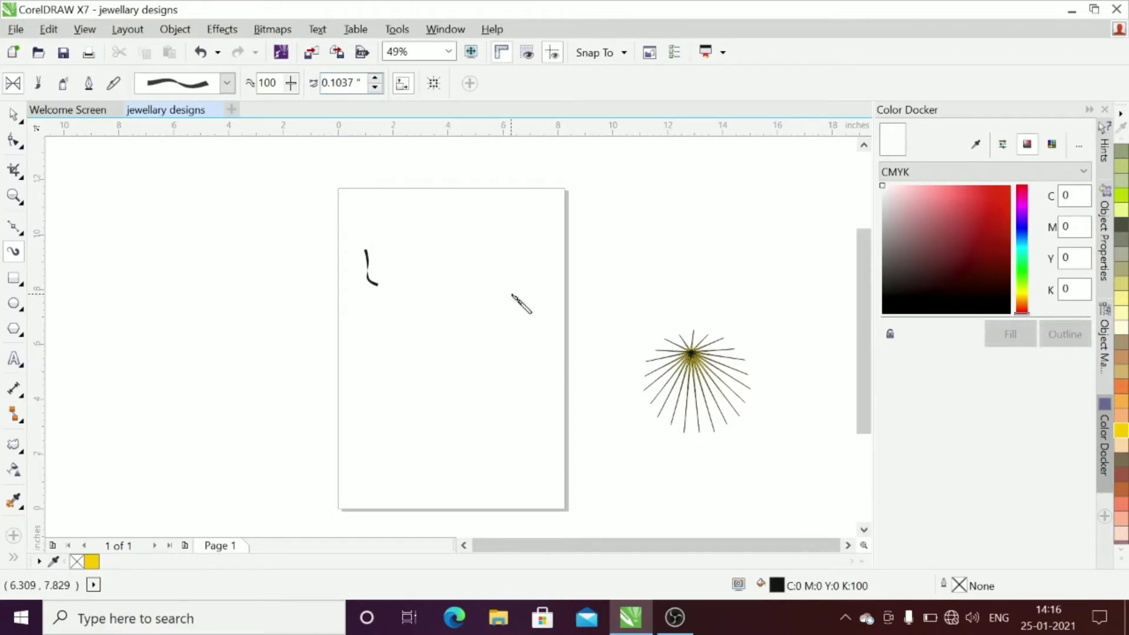
Try the first preset stroke on the short stroke and change it to the thin preset tapering at both ends
{"action": "left_click", "coordinate": [227, 84]}
{"action": "left_click", "coordinate": [189, 101]}
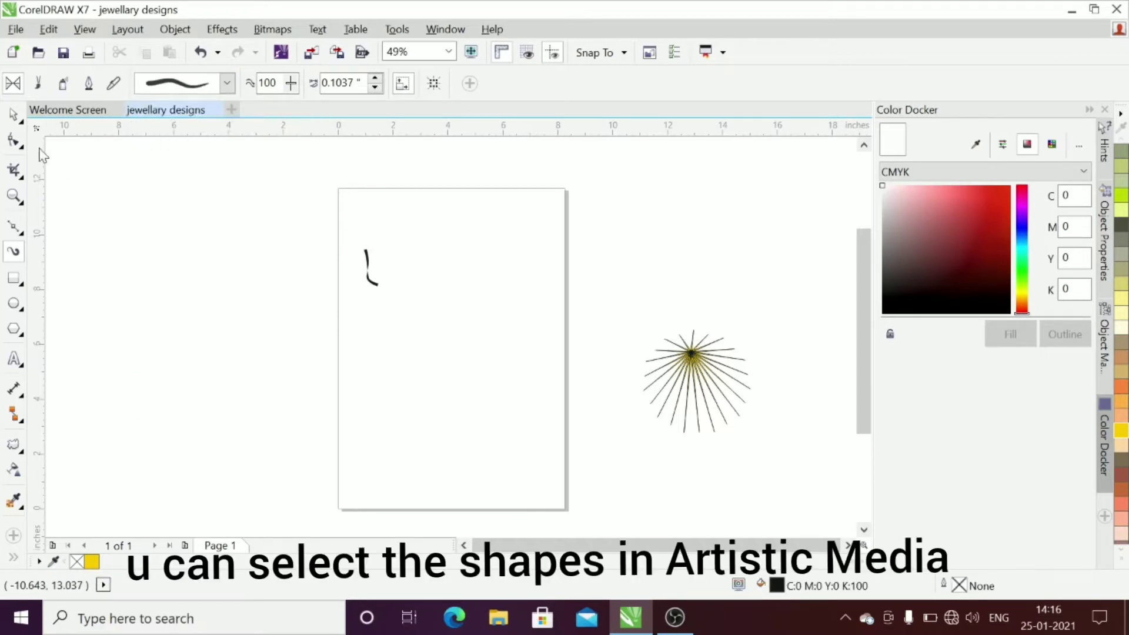
{"action": "left_click", "coordinate": [13, 115]}
{"action": "left_click", "coordinate": [369, 281]}
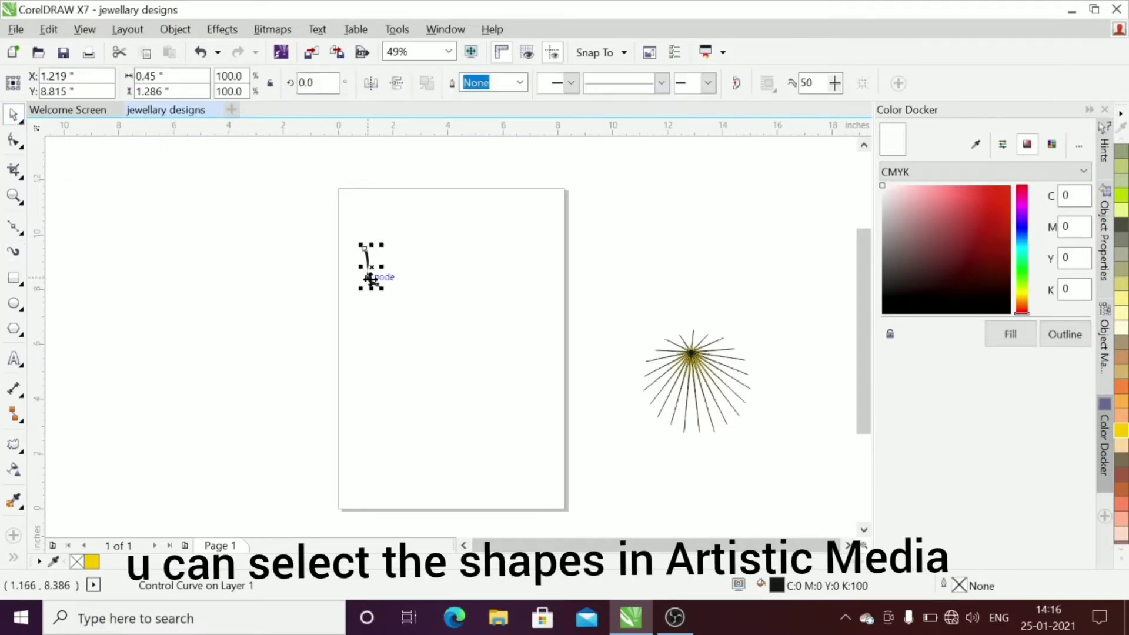
{"action": "left_click", "coordinate": [15, 254]}
{"action": "left_click", "coordinate": [227, 83]}
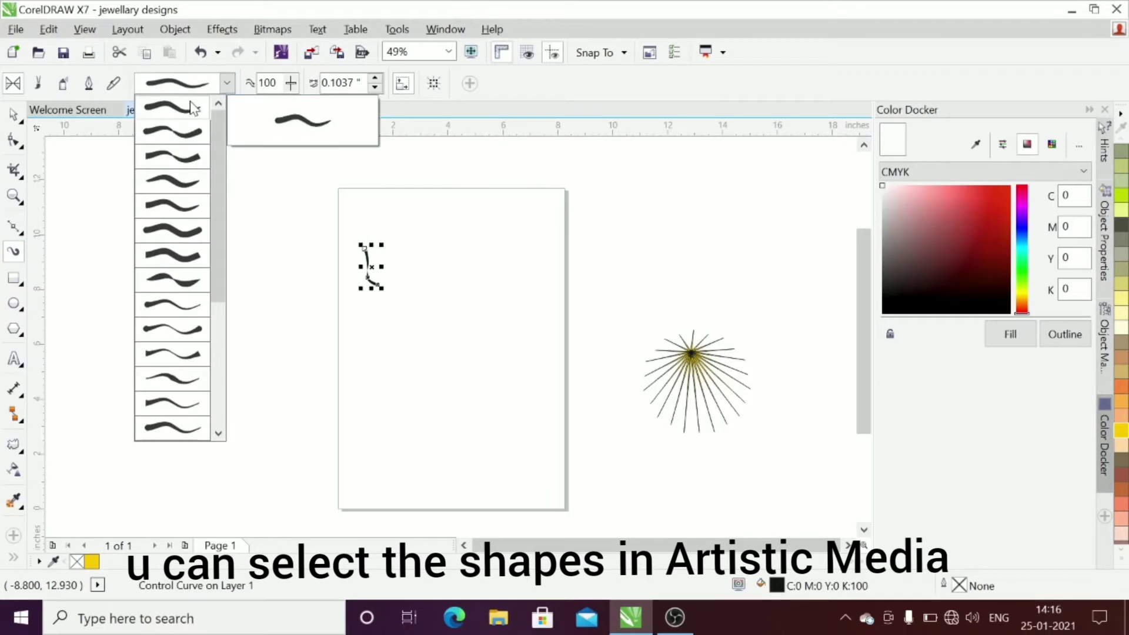
{"action": "left_click", "coordinate": [190, 106]}
{"action": "left_click", "coordinate": [227, 82]}
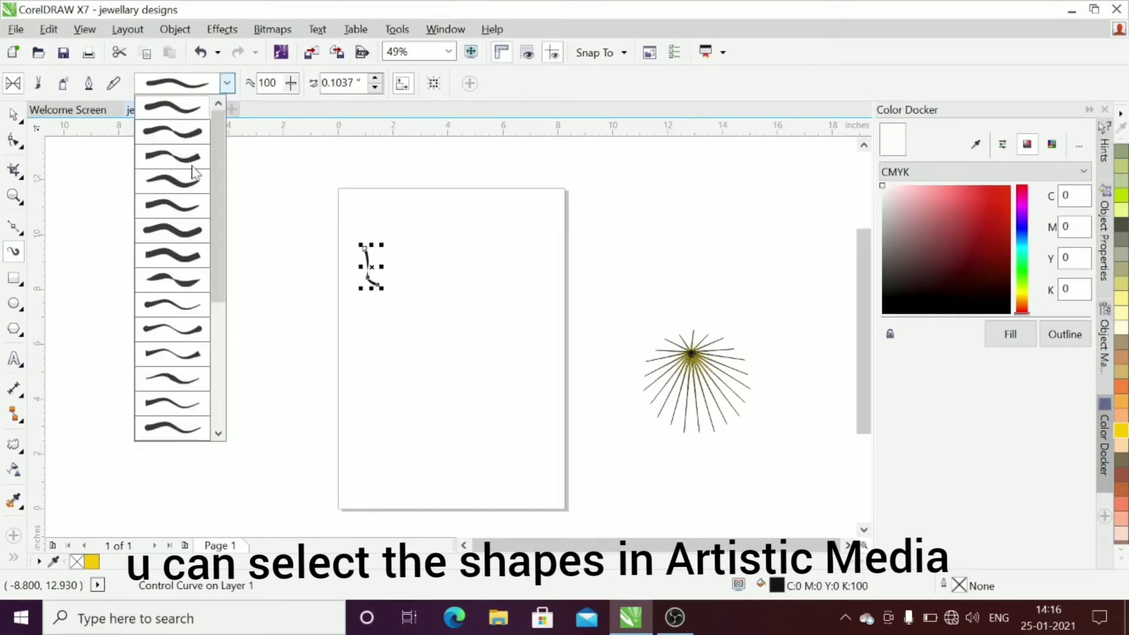
{"action": "left_click", "coordinate": [194, 305]}
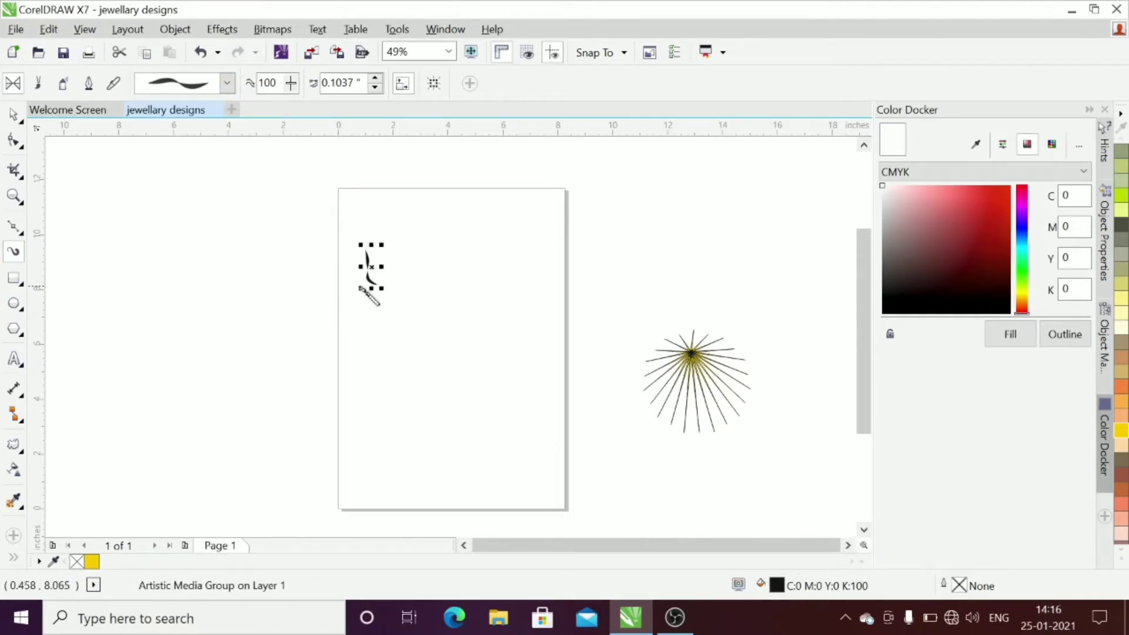
Draw a descending chain of short tapered strokes along the page's left side and undo the last detached stroke
{"action": "mouse_move", "coordinate": [365, 236]}
{"action": "left_mouse_down"}
{"action": "mouse_move", "coordinate": [365, 305]}
{"action": "mouse_move", "coordinate": [395, 422]}
{"action": "left_mouse_up"}
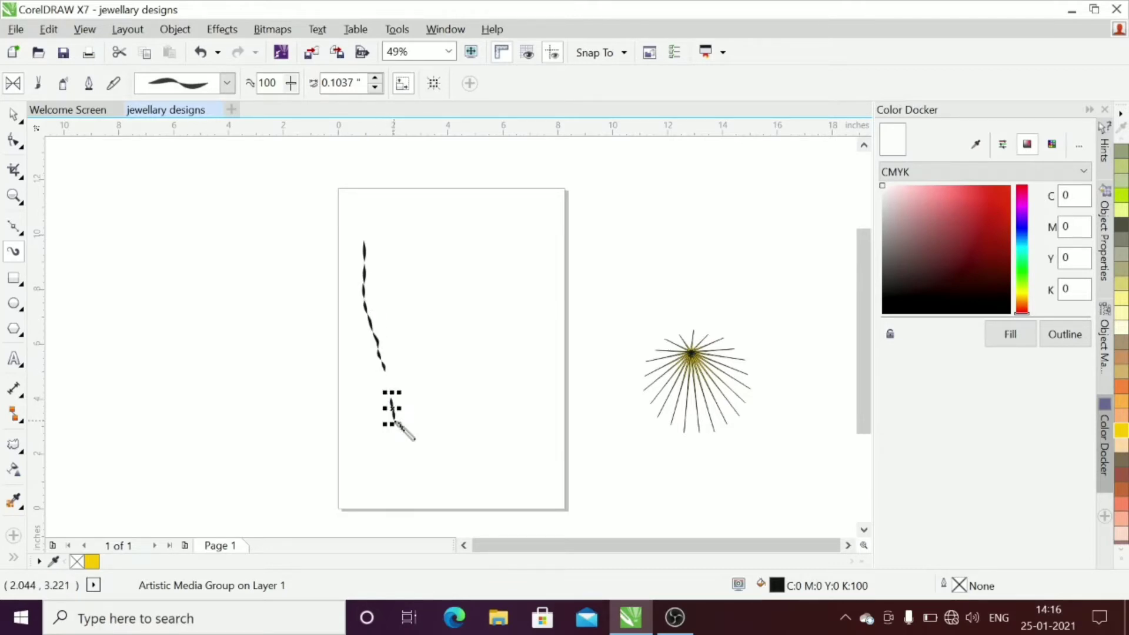
{"action": "key", "text": "ctrl+z"}
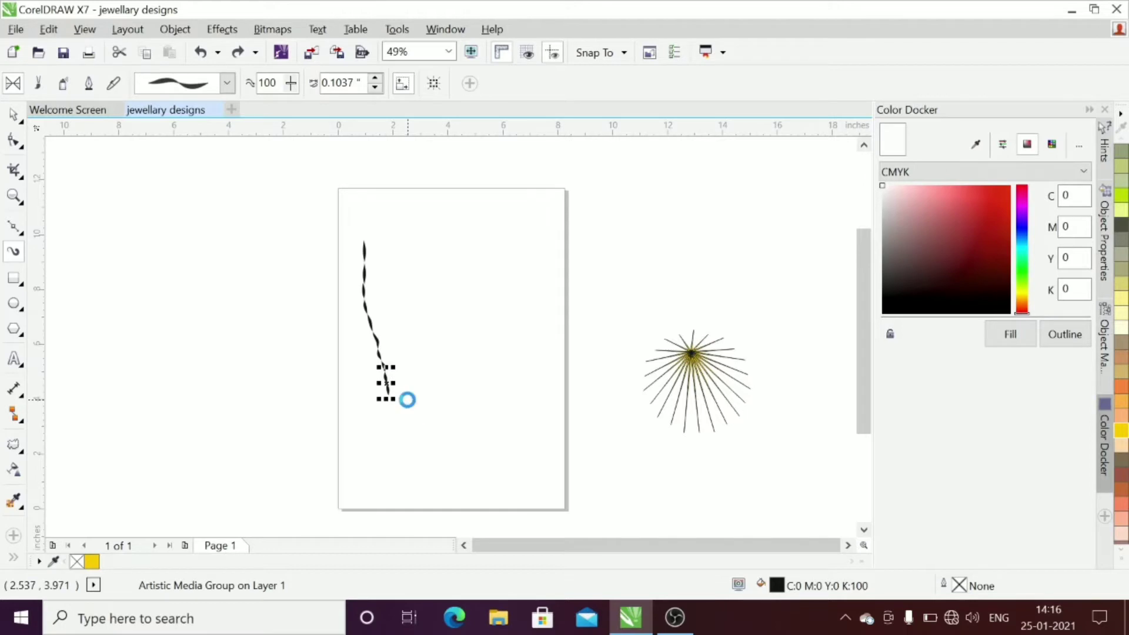
Extend the chain downward by pasting copies of its last link and nudging each one down and slightly right, end to end
{"action": "key", "text": "Down"}
{"action": "key", "text": "Down"}
{"action": "key", "text": "Down"}
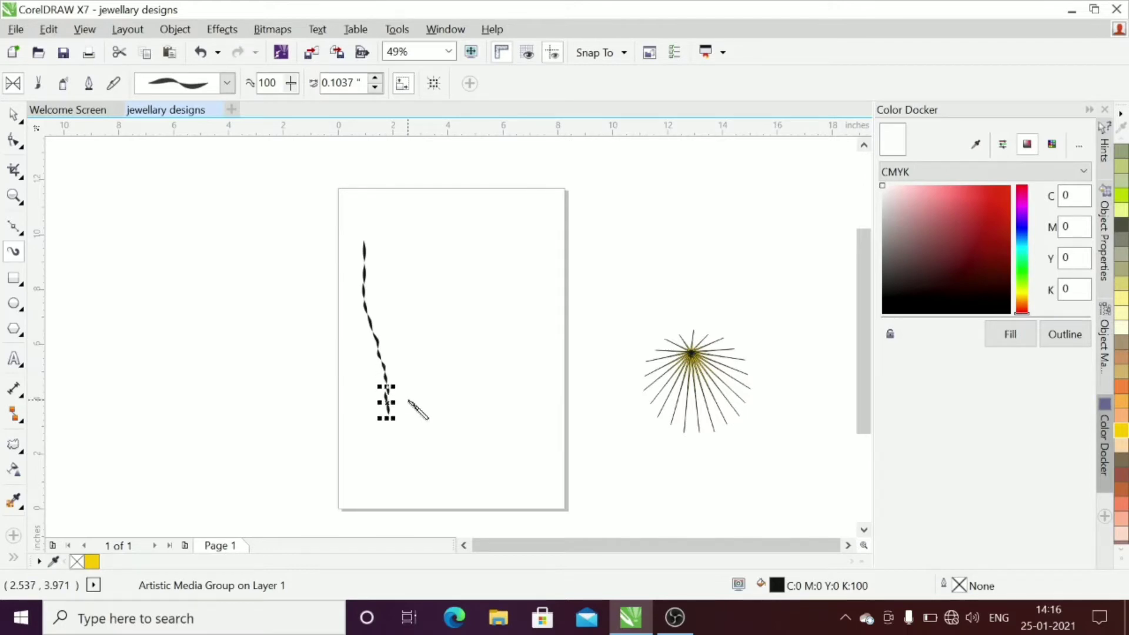
{"action": "key", "text": "Right"}
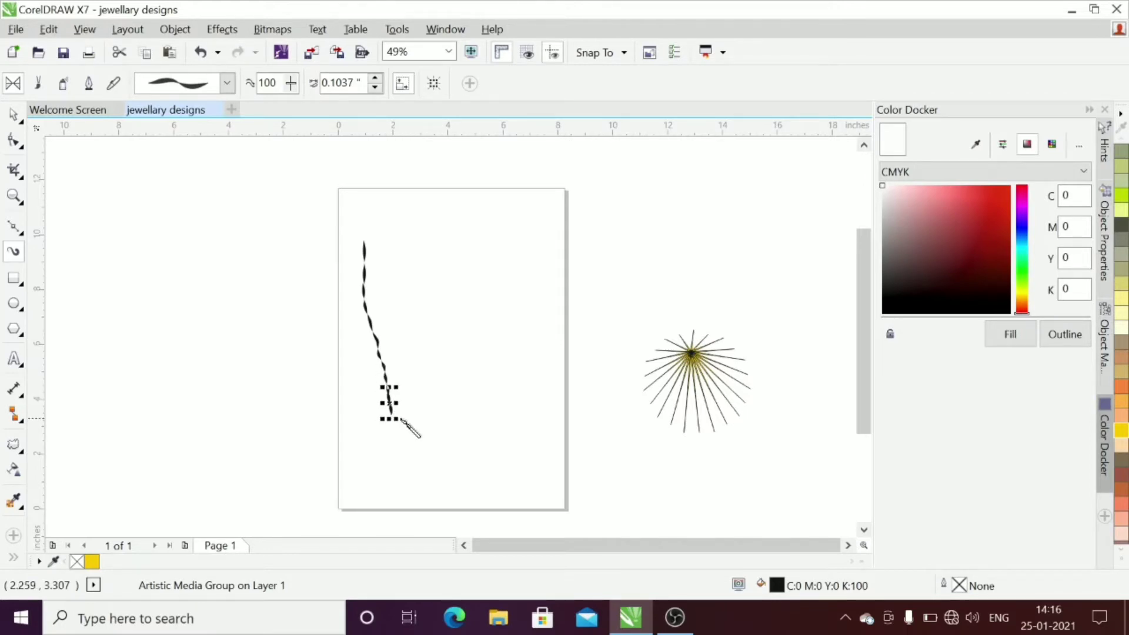
{"action": "key", "text": "Down"}
{"action": "key", "text": "Down"}
{"action": "key", "text": "Down"}
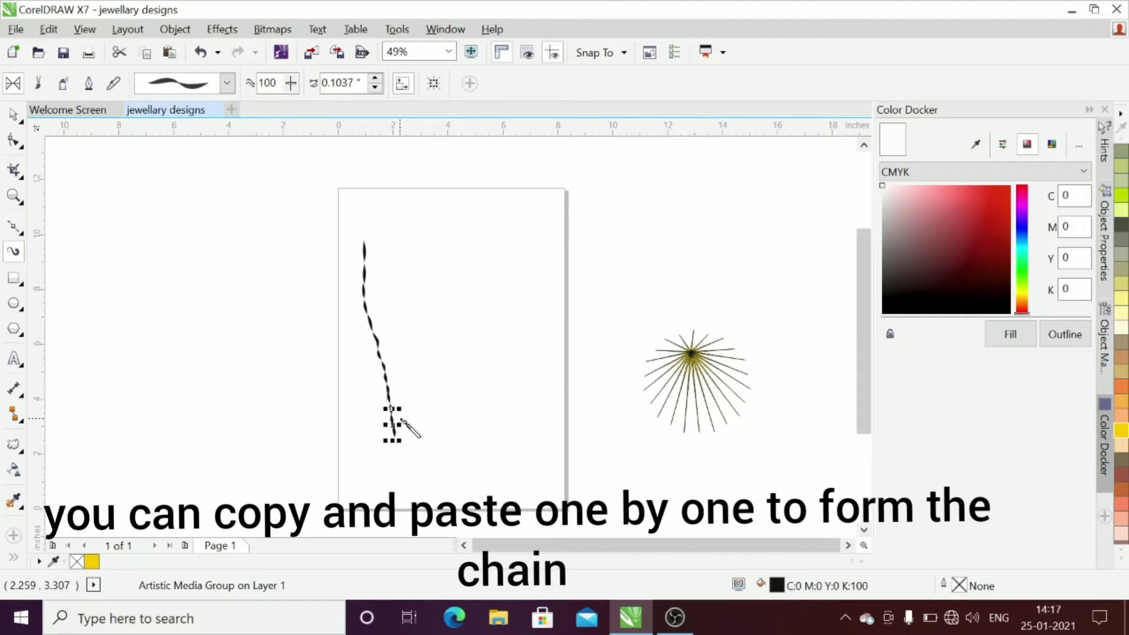
{"action": "key", "text": "Down"}
{"action": "key", "text": "Down"}
{"action": "key", "text": "Down"}
{"action": "key", "text": "Down"}
{"action": "key", "text": "Down"}
{"action": "key", "text": "Down"}
{"action": "key", "text": "Down"}
{"action": "key", "text": "ctrl+v"}
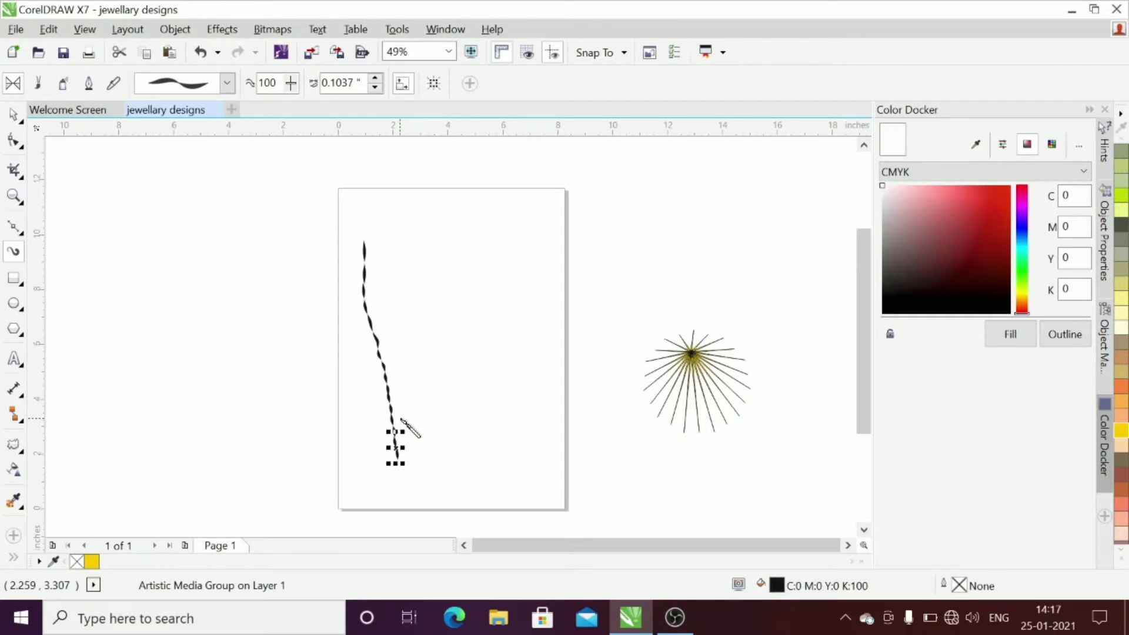
{"action": "left_click", "coordinate": [454, 398]}
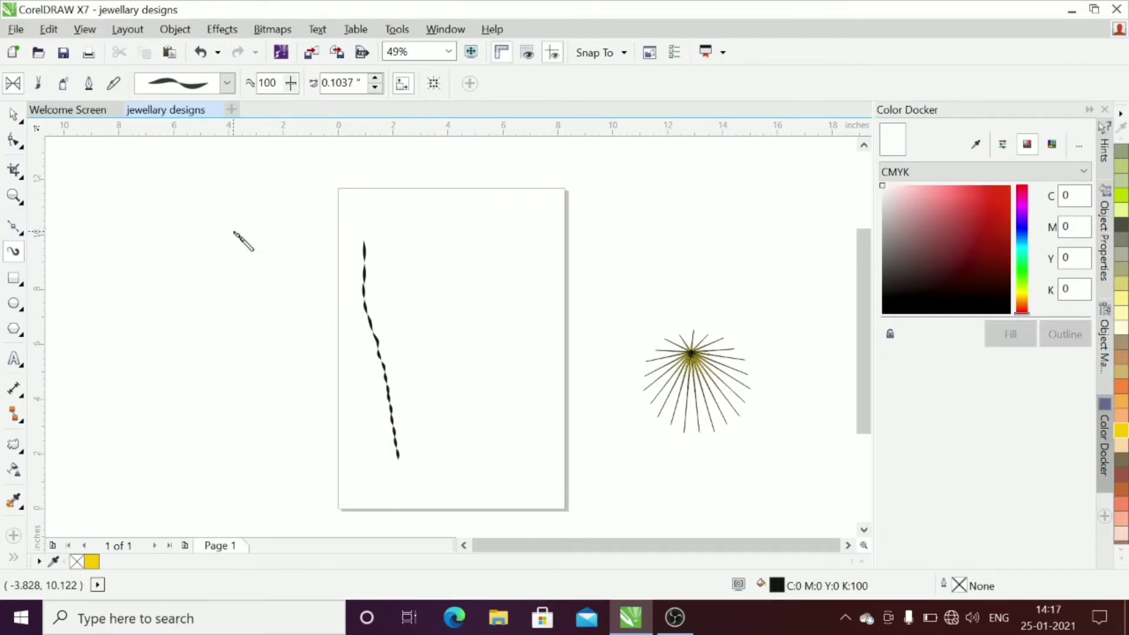
Delete the uppermost links of the chain and the leftover curve at its top
{"action": "left_click", "coordinate": [363, 263]}
{"action": "key", "text": "Delete"}
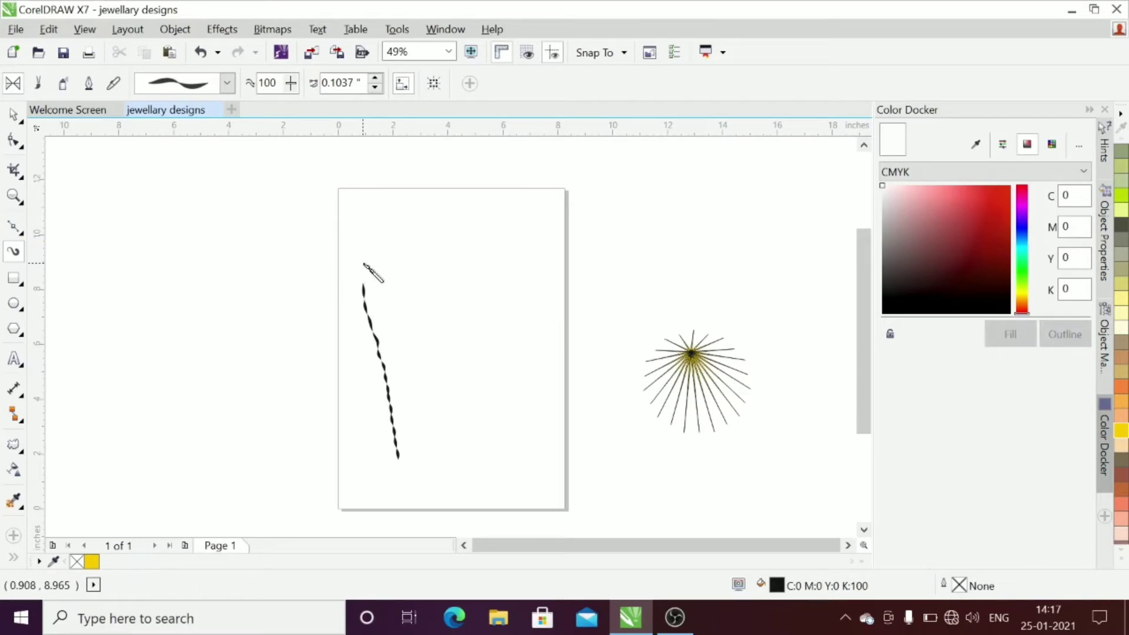
{"action": "left_click", "coordinate": [364, 293]}
{"action": "left_click", "coordinate": [366, 294]}
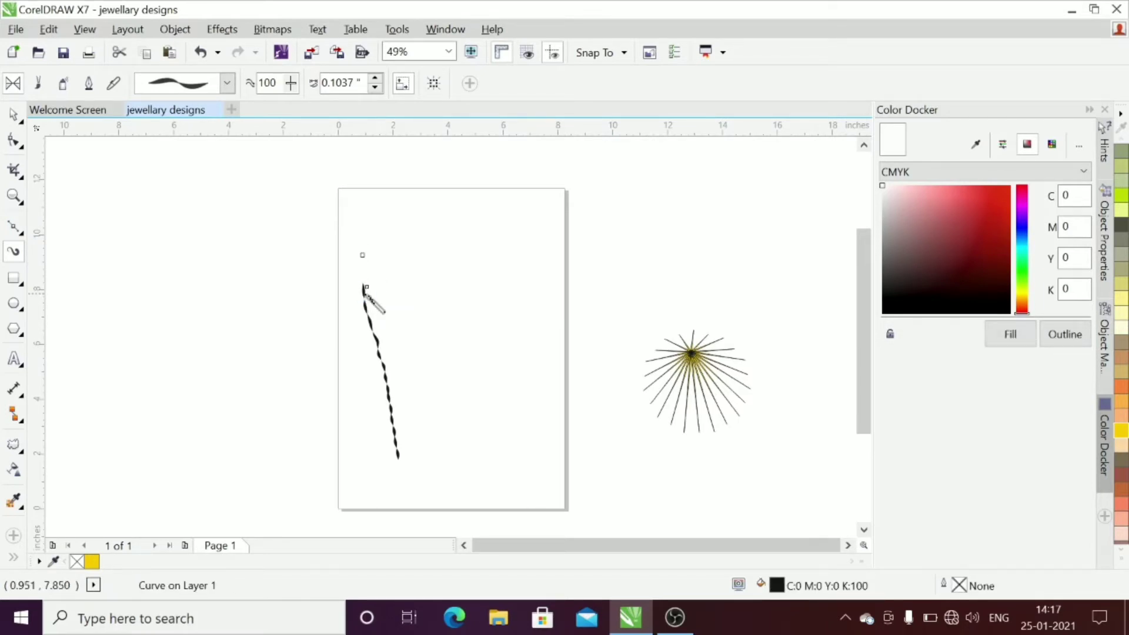
{"action": "key", "text": "Delete"}
Select all the remaining chain links and group them
{"action": "left_click", "coordinate": [13, 116]}
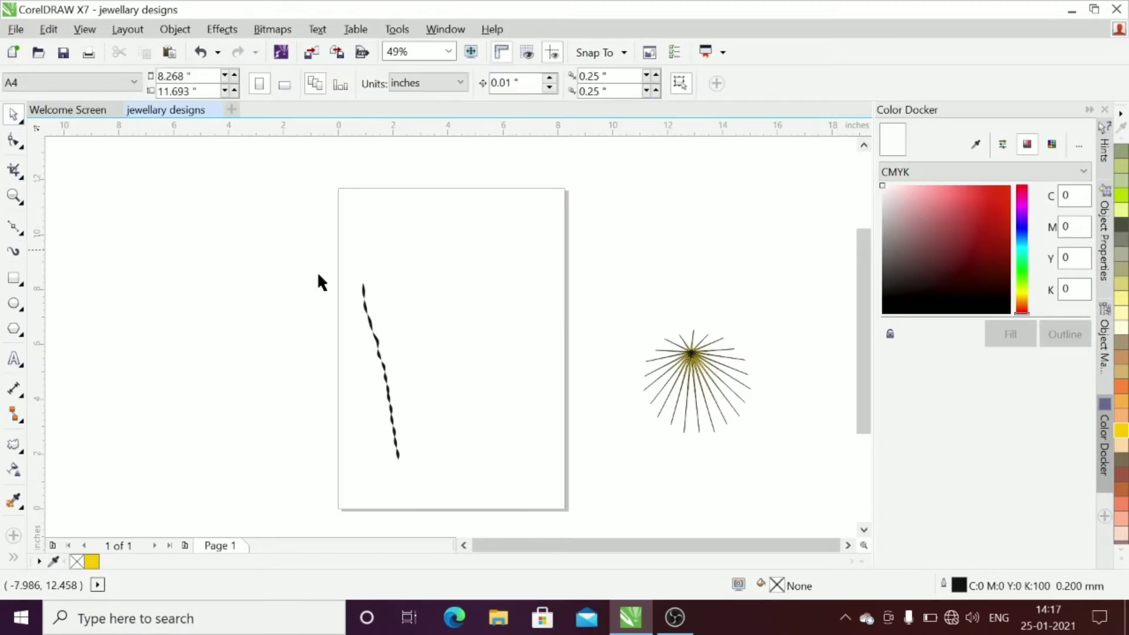
{"action": "left_click_drag", "start_coordinate": [348, 282], "coordinate": [447, 471]}
{"action": "key", "text": "ctrl+g"}
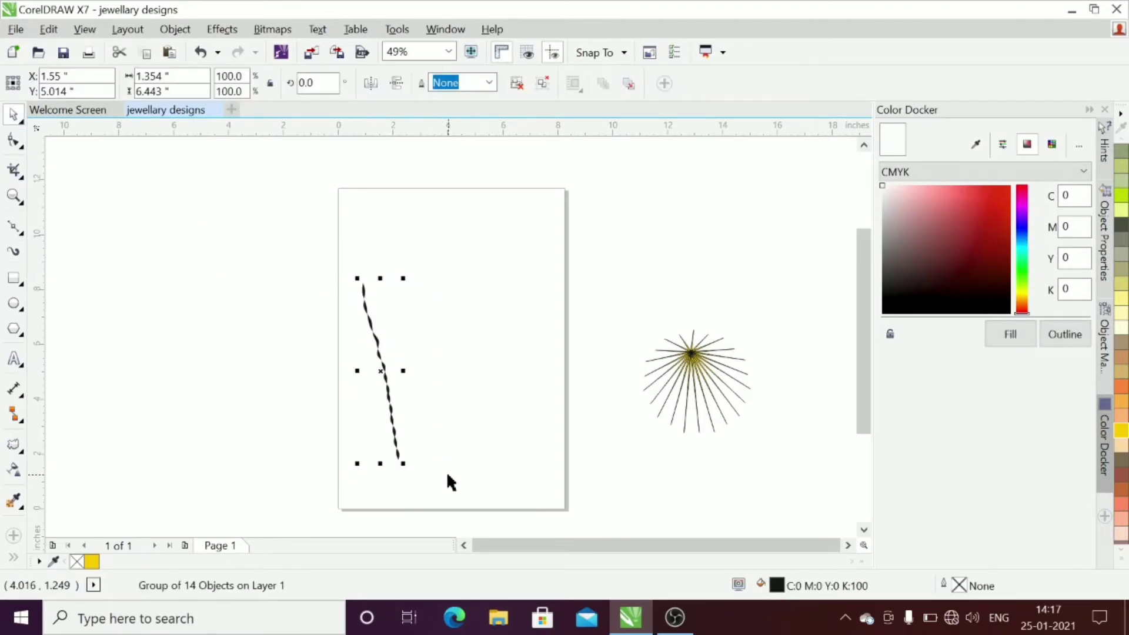
Move the chain group toward the page's upper edge, enlarge it to about 127% and rotate it by about 4.9 degrees
{"action": "left_click_drag", "start_coordinate": [383, 370], "coordinate": [391, 288]}
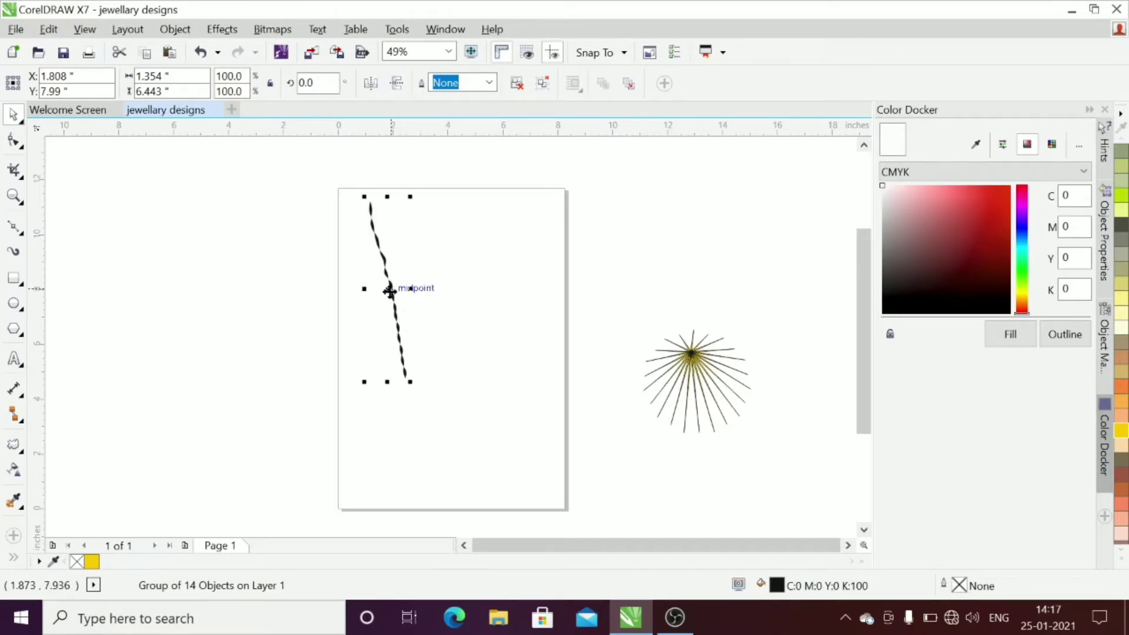
{"action": "left_click", "coordinate": [390, 289]}
{"action": "left_click_drag", "start_coordinate": [416, 381], "coordinate": [445, 435]}
{"action": "left_click", "coordinate": [395, 301]}
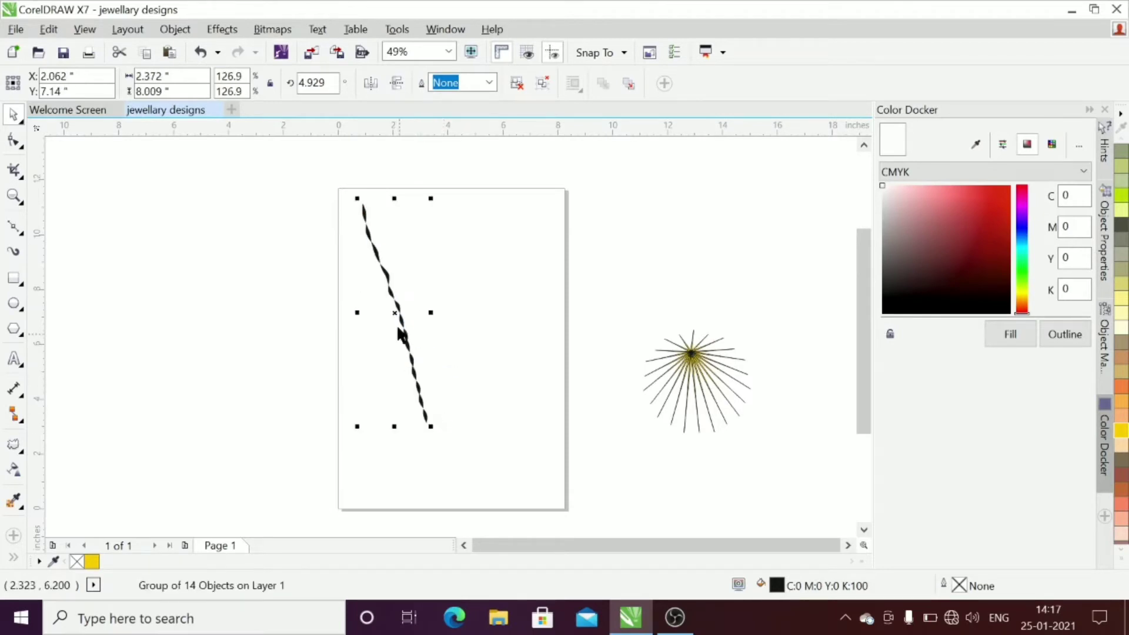
{"action": "left_click_drag", "start_coordinate": [395, 314], "coordinate": [400, 321]}
{"action": "left_click", "coordinate": [523, 480]}
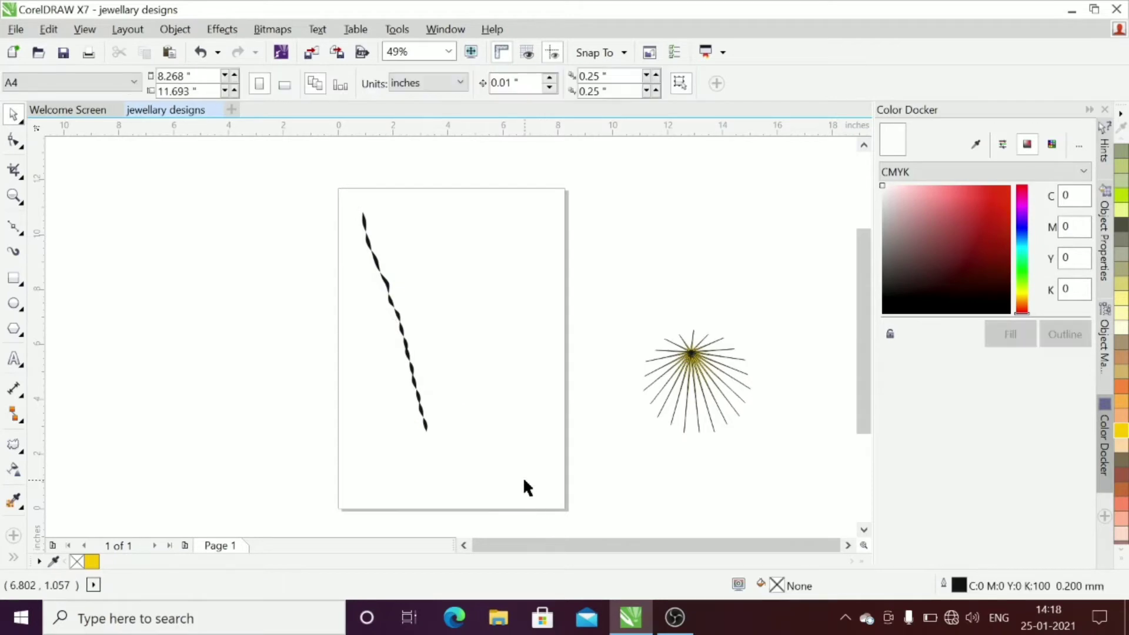
Ungroup the chain and delete its uneven upper links, keeping the straight lower part
{"action": "left_click", "coordinate": [381, 273]}
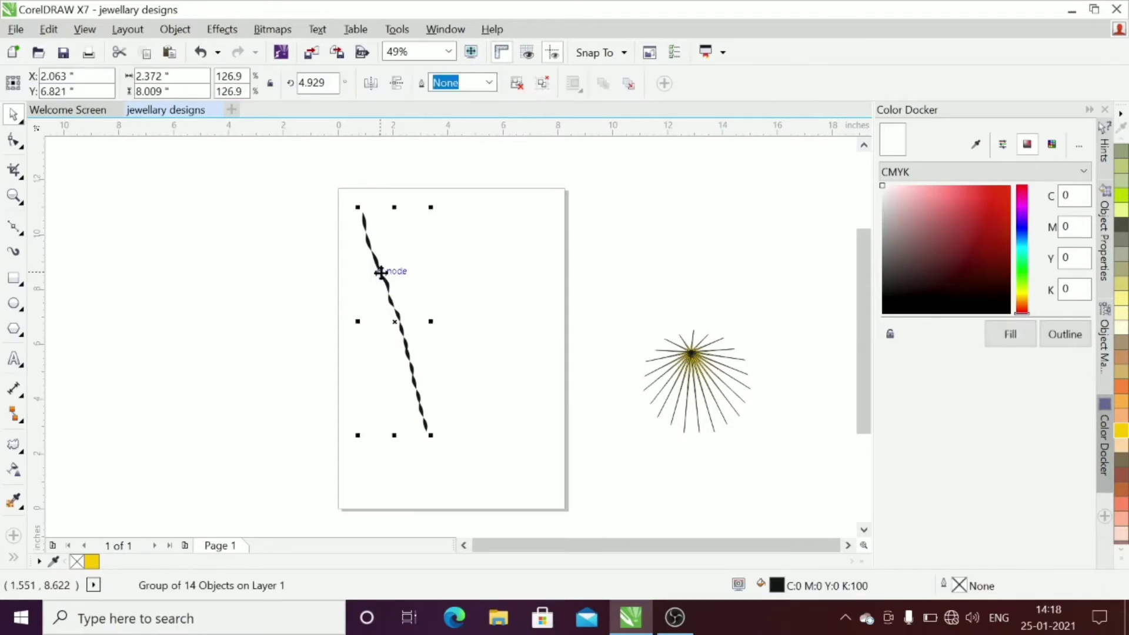
{"action": "key", "text": "ctrl+u"}
{"action": "left_click_drag", "start_coordinate": [303, 276], "coordinate": [378, 262]}
{"action": "left_click", "coordinate": [379, 268]}
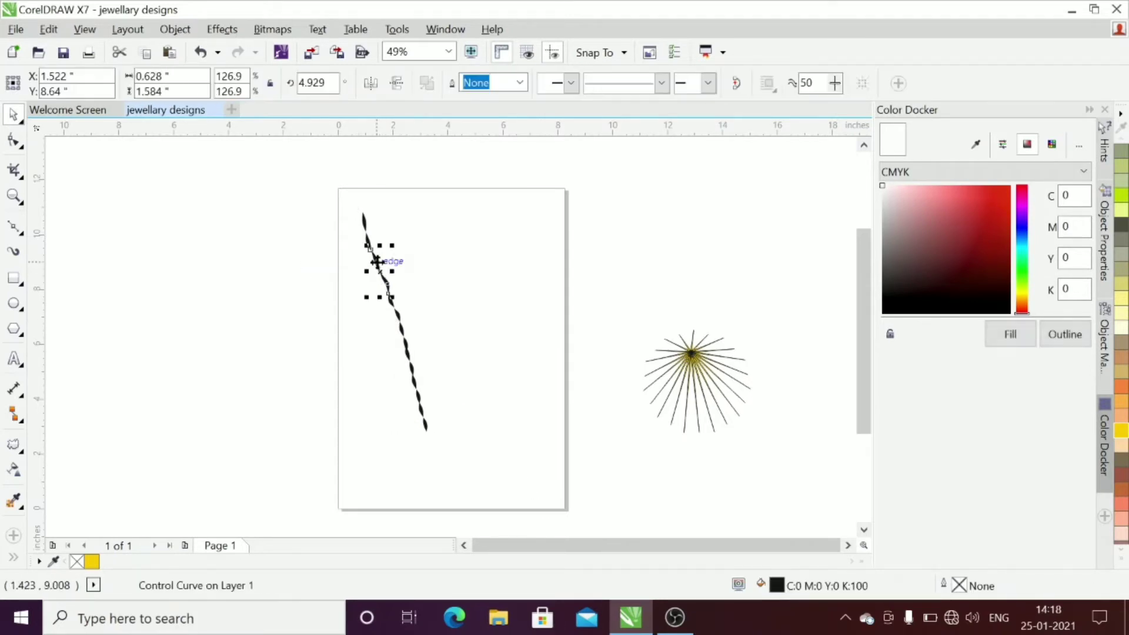
{"action": "key", "text": "Delete"}
{"action": "left_click", "coordinate": [375, 259]}
{"action": "key", "text": "Delete"}
{"action": "left_click", "coordinate": [369, 238]}
{"action": "key", "text": "Delete"}
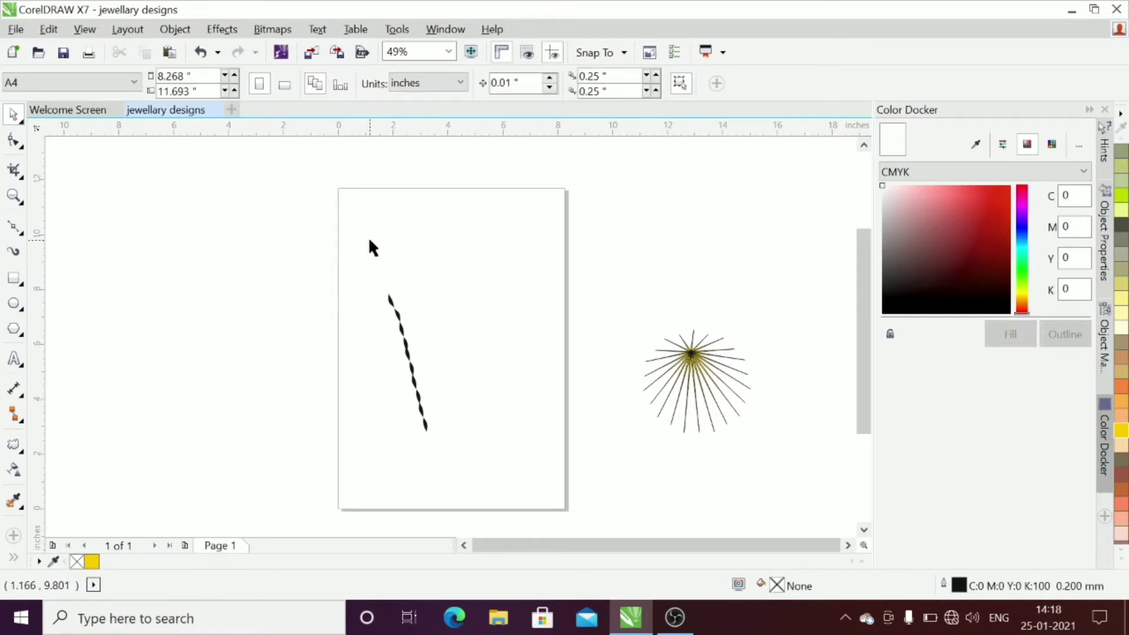
{"action": "left_click", "coordinate": [392, 303]}
{"action": "key", "text": "Delete"}
Duplicate the remaining eight links and place the copy end to end above them to lengthen the chain
{"action": "left_click_drag", "start_coordinate": [442, 419], "coordinate": [448, 438]}
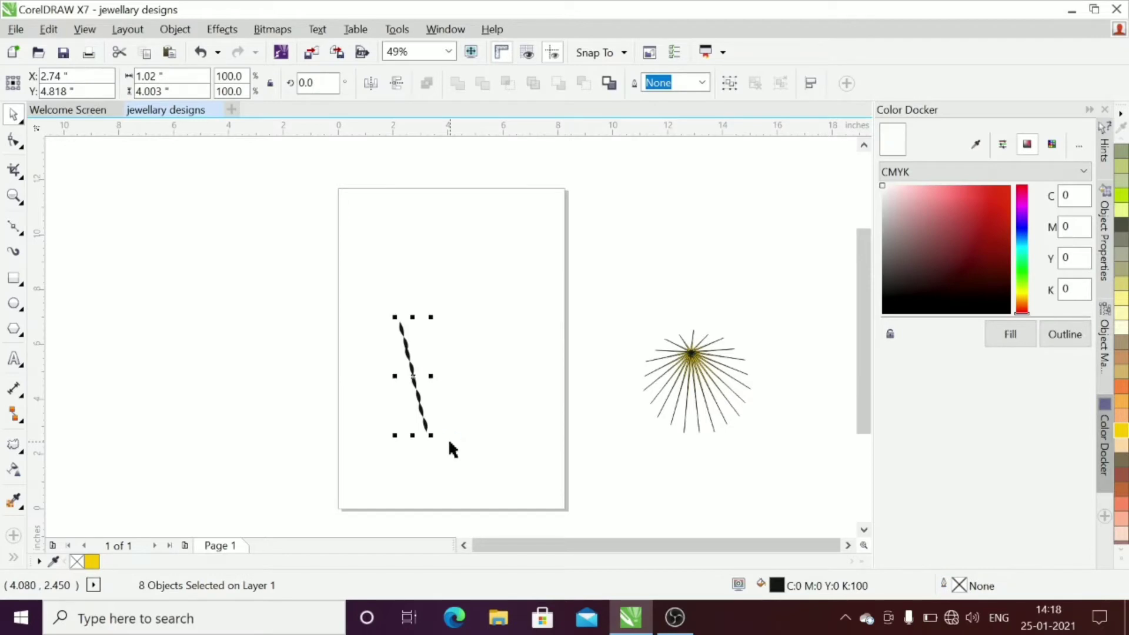
{"action": "left_click_drag", "start_coordinate": [414, 378], "coordinate": [388, 269]}
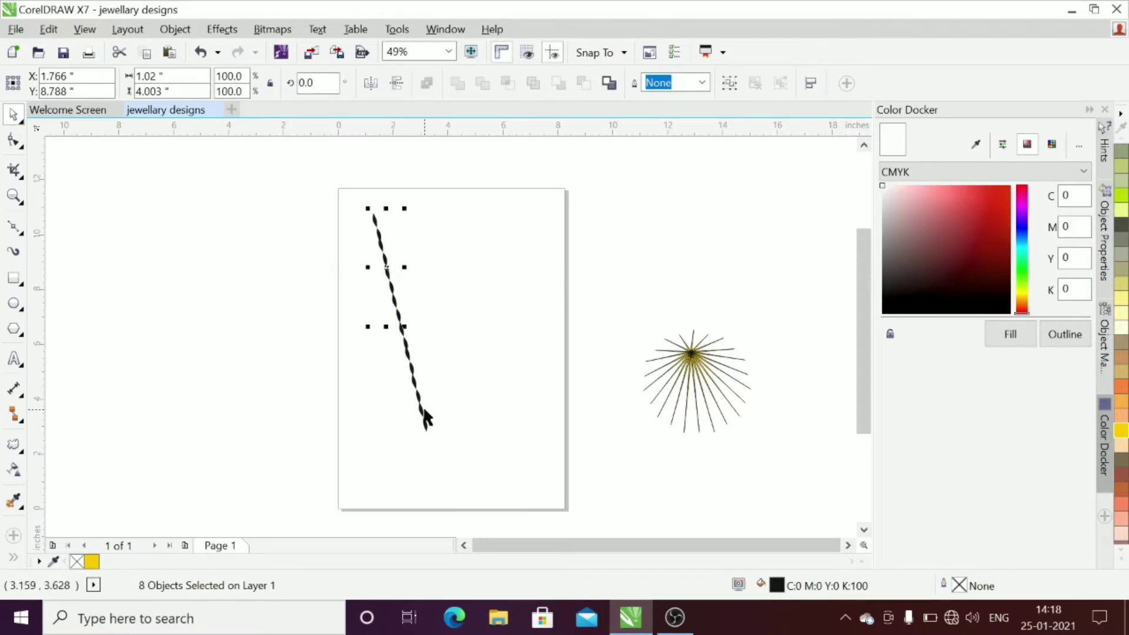
{"action": "left_click", "coordinate": [451, 410]}
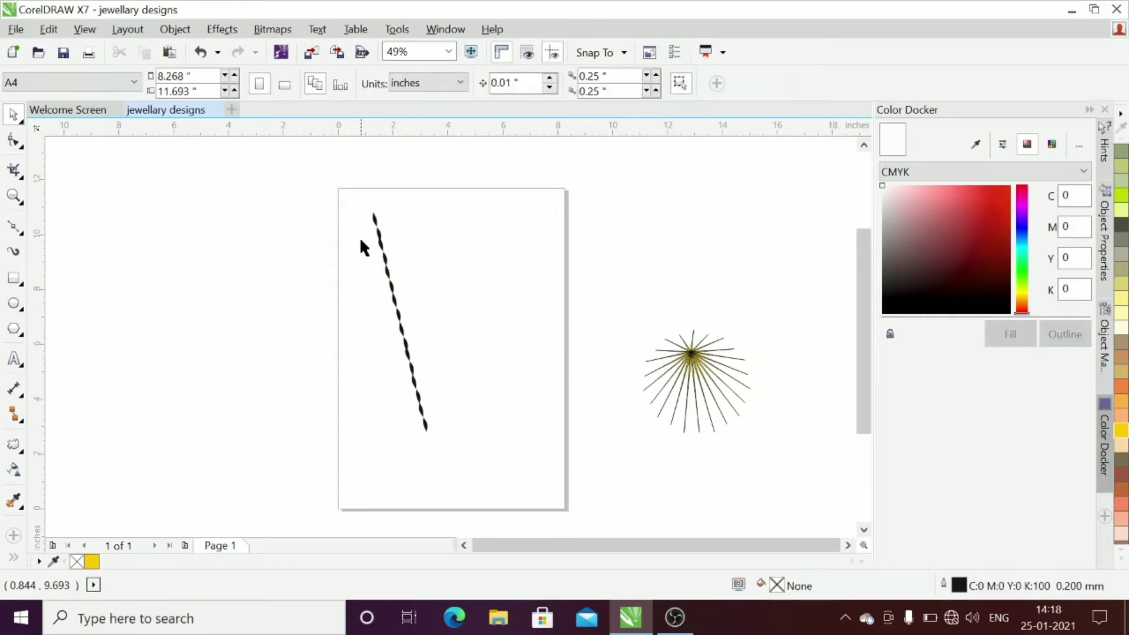
Duplicate the whole 16-link chain to get a second strand parallel to the first
{"action": "left_click_drag", "start_coordinate": [357, 203], "coordinate": [467, 444]}
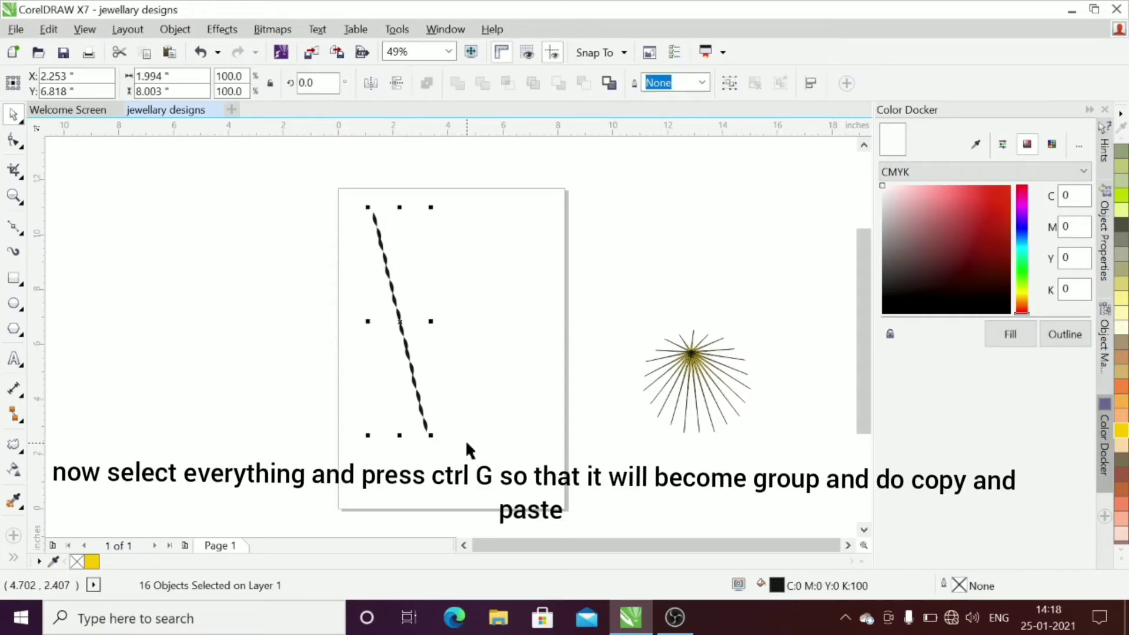
{"action": "mouse_move", "coordinate": [395, 324]}
{"action": "left_mouse_down"}
{"action": "mouse_move", "coordinate": [458, 317]}
{"action": "mouse_move", "coordinate": [402, 326]}
{"action": "left_mouse_up"}
Try mirroring one chain strand vertically, and undo the mirroring
{"action": "left_click", "coordinate": [396, 83]}
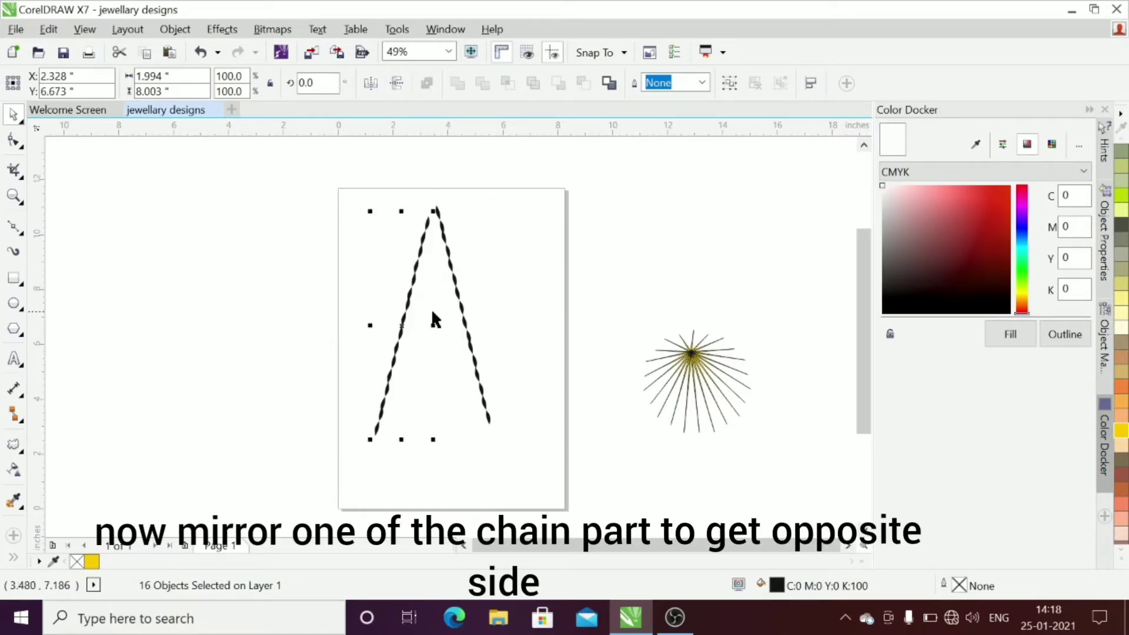
{"action": "left_click", "coordinate": [467, 319]}
{"action": "key", "text": "F10"}
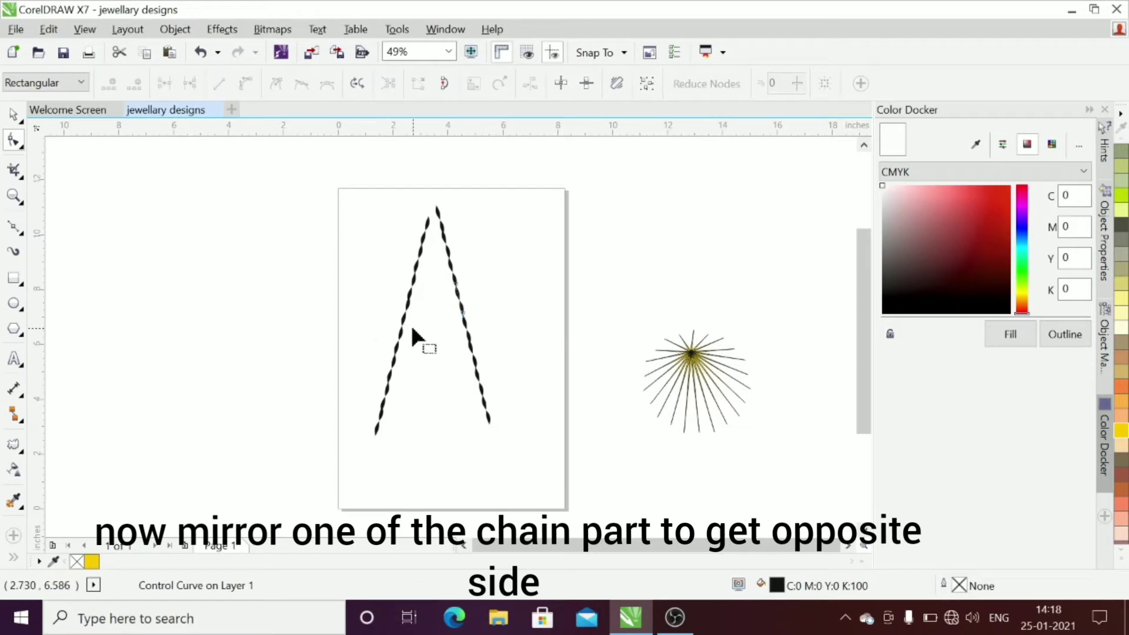
{"action": "key", "text": "ctrl+z"}
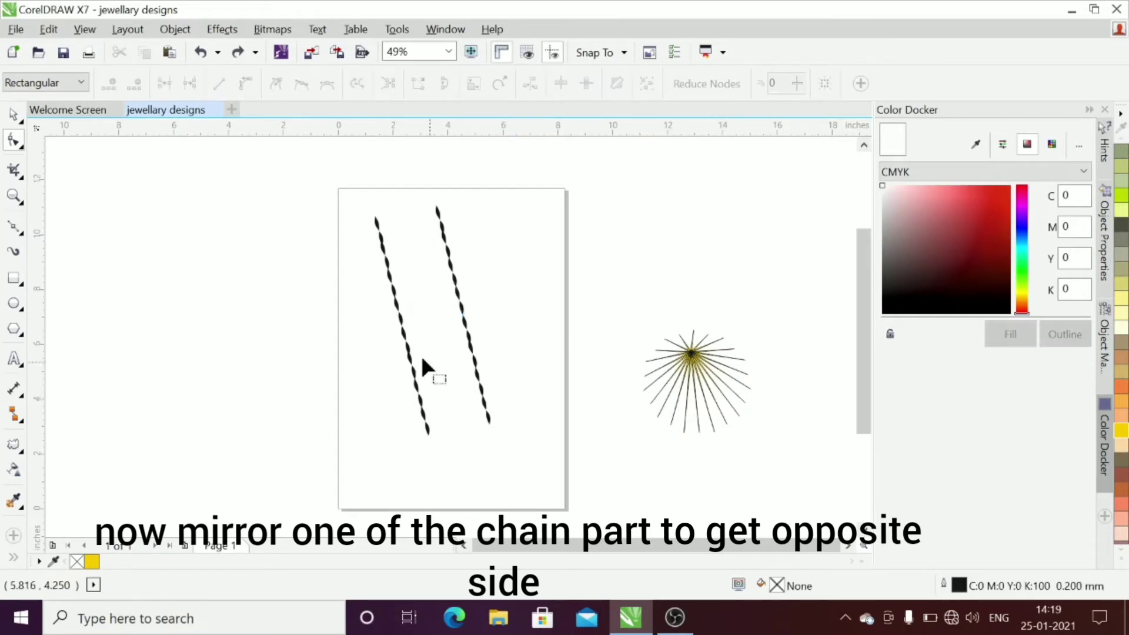
{"action": "left_click", "coordinate": [407, 355]}
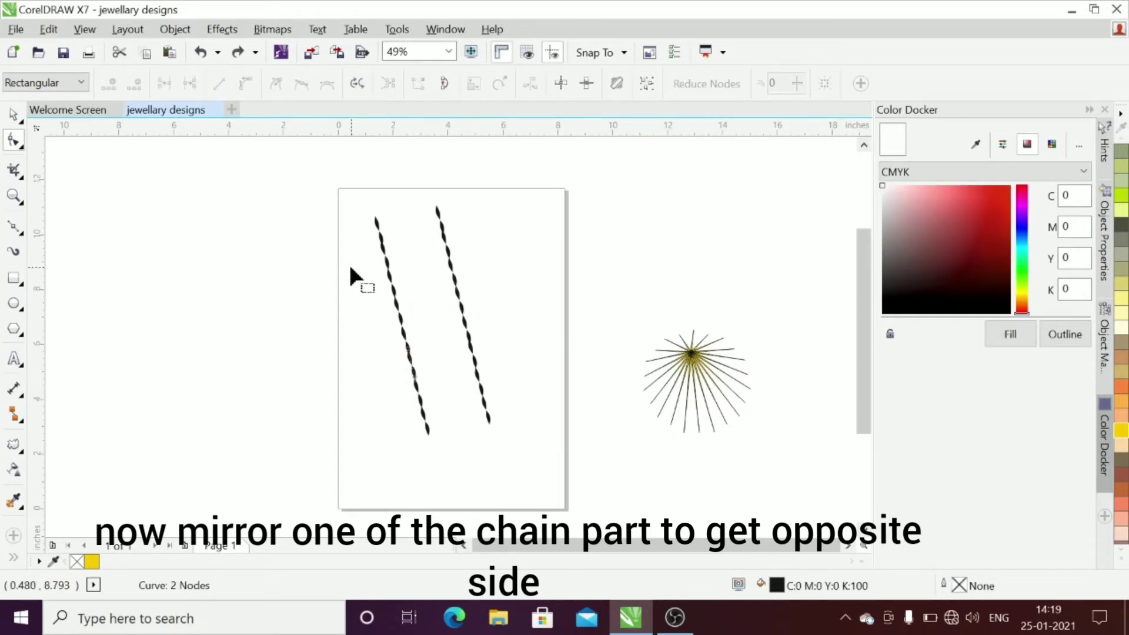
{"action": "left_click_drag", "start_coordinate": [343, 205], "coordinate": [441, 453]}
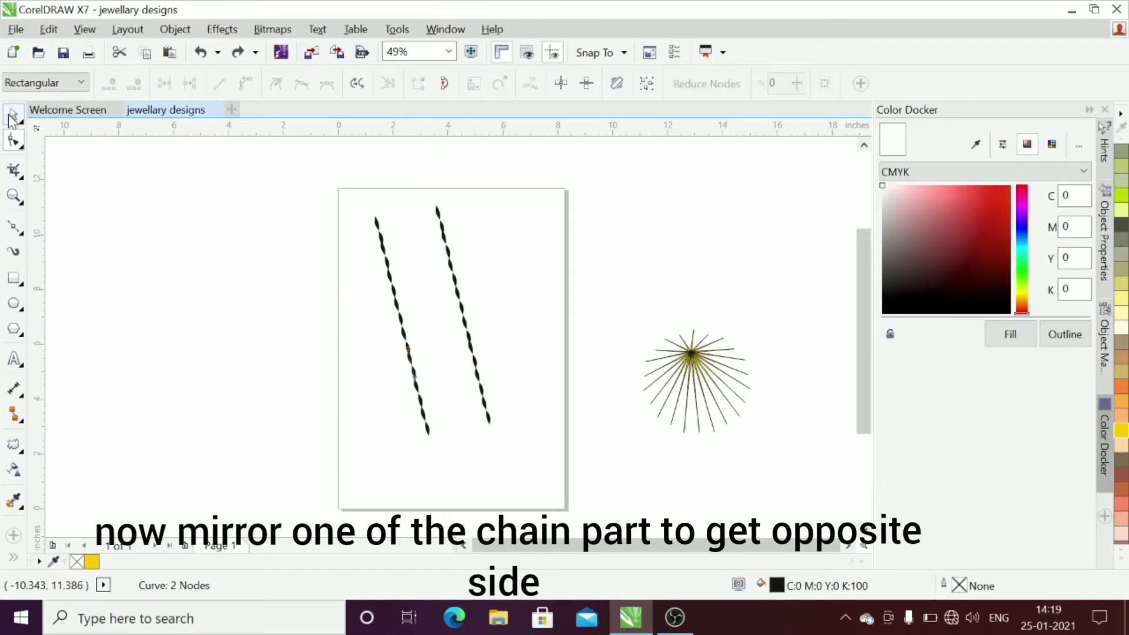
Group the links of each chain strand separately, setting the first strand aside outside the page
{"action": "left_click", "coordinate": [13, 114]}
{"action": "left_click_drag", "start_coordinate": [365, 204], "coordinate": [442, 447]}
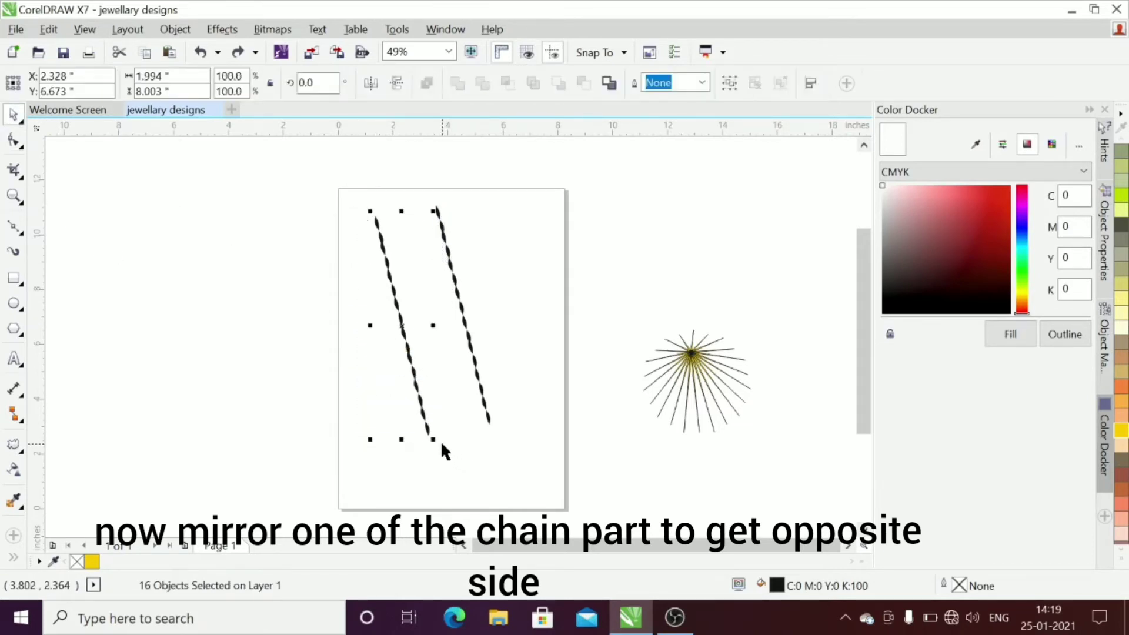
{"action": "key", "text": "ctrl+g"}
{"action": "left_click_drag", "start_coordinate": [522, 257], "coordinate": [511, 365]}
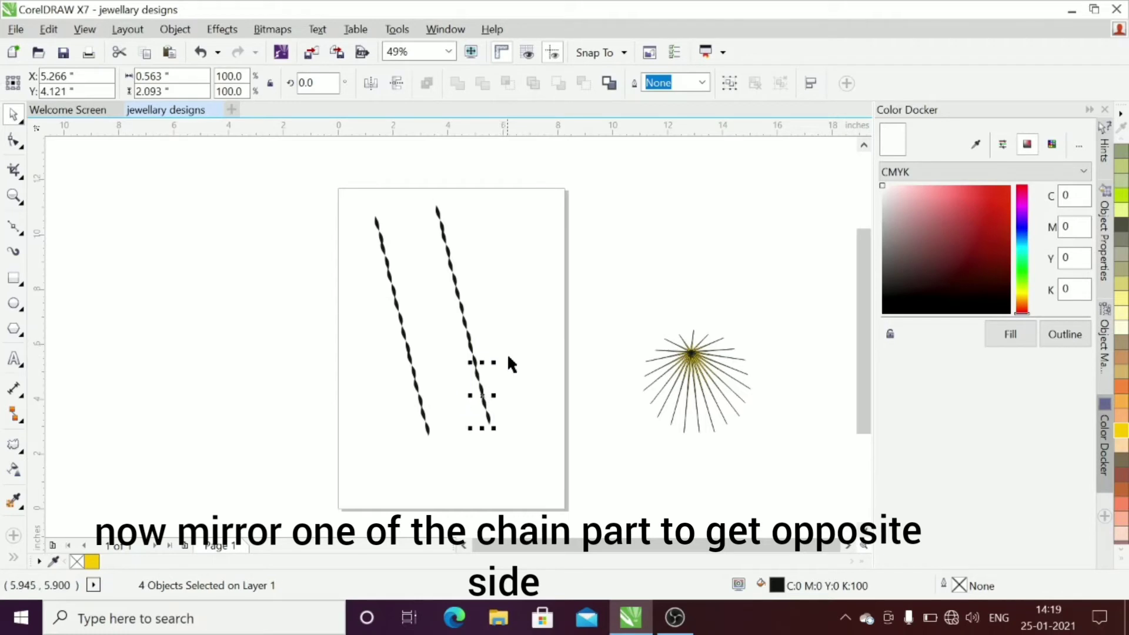
{"action": "left_click", "coordinate": [385, 350]}
{"action": "left_click_drag", "start_coordinate": [411, 352], "coordinate": [289, 361]}
{"action": "left_click_drag", "start_coordinate": [398, 188], "coordinate": [578, 442]}
{"action": "key", "text": "ctrl+g"}
Place the two chain groups side by side on the page and mirror the right one horizontally
{"action": "left_click_drag", "start_coordinate": [459, 298], "coordinate": [405, 318]}
{"action": "left_click_drag", "start_coordinate": [290, 365], "coordinate": [496, 312]}
{"action": "left_click", "coordinate": [370, 83]}
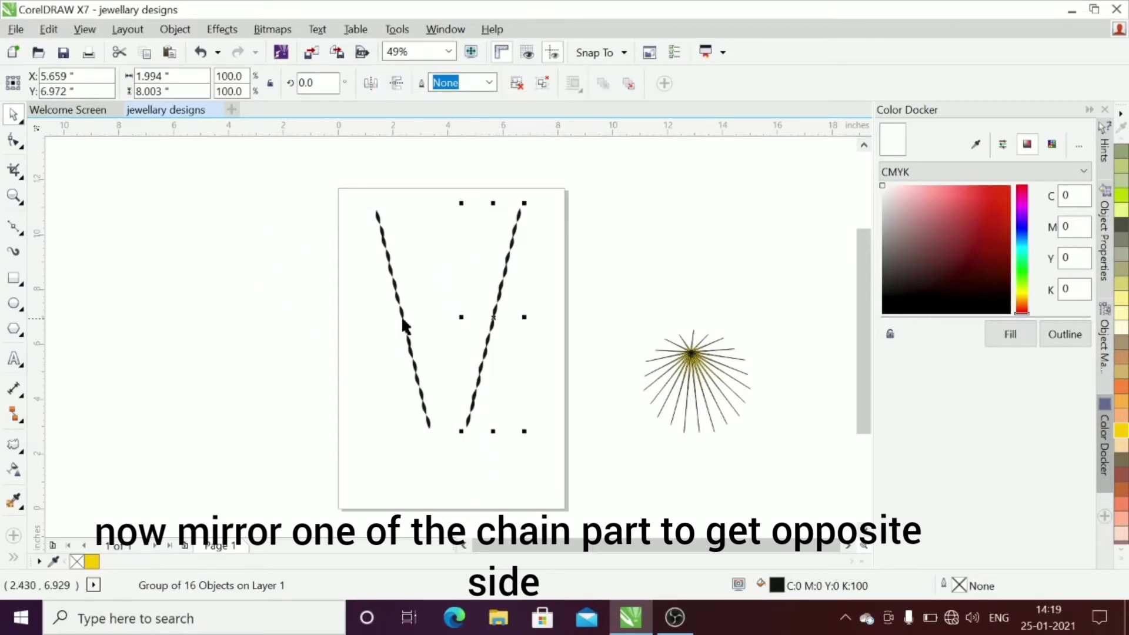
Move the left chain closer to the mirrored one and rotate it by about 4.6 degrees
{"action": "left_click", "coordinate": [401, 318]}
{"action": "left_click_drag", "start_coordinate": [401, 320], "coordinate": [420, 316]}
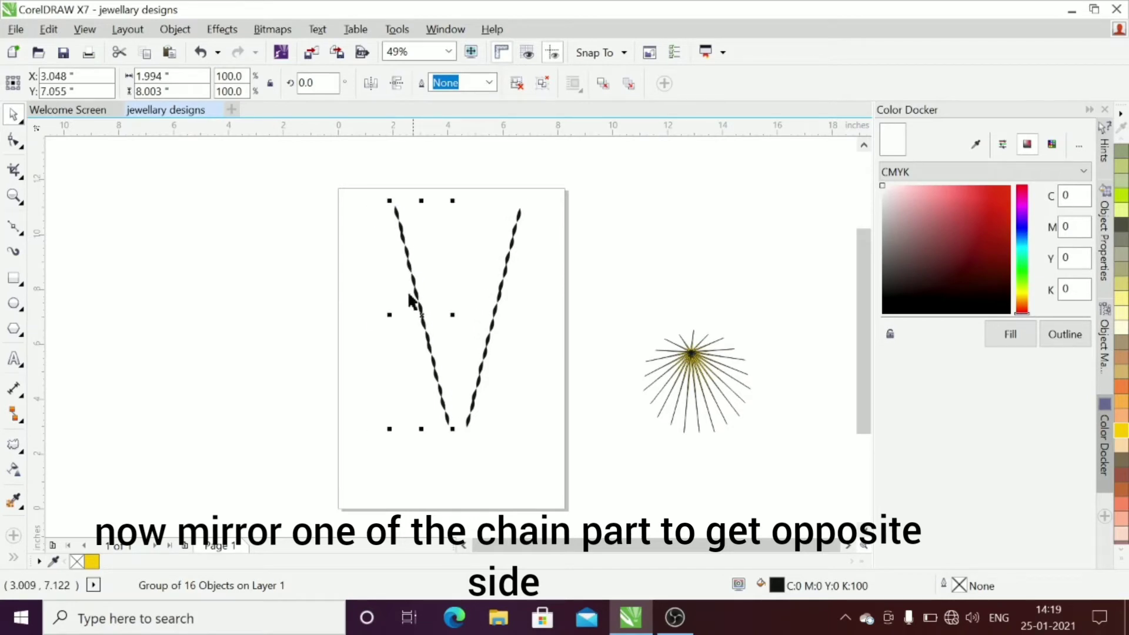
{"action": "left_click", "coordinate": [420, 307]}
{"action": "left_click_drag", "start_coordinate": [391, 203], "coordinate": [385, 212]}
Nudge the left chain down and right until its lower tip meets the right chain's tip in a V
{"action": "key", "text": "Down"}
{"action": "key", "text": "Down"}
{"action": "key", "text": "Down"}
{"action": "key", "text": "Down"}
{"action": "key", "text": "Down"}
{"action": "key", "text": "Down"}
{"action": "key", "text": "Down"}
{"action": "key", "text": "Down"}
{"action": "key", "text": "Down"}
{"action": "key", "text": "Down"}
{"action": "key", "text": "Down"}
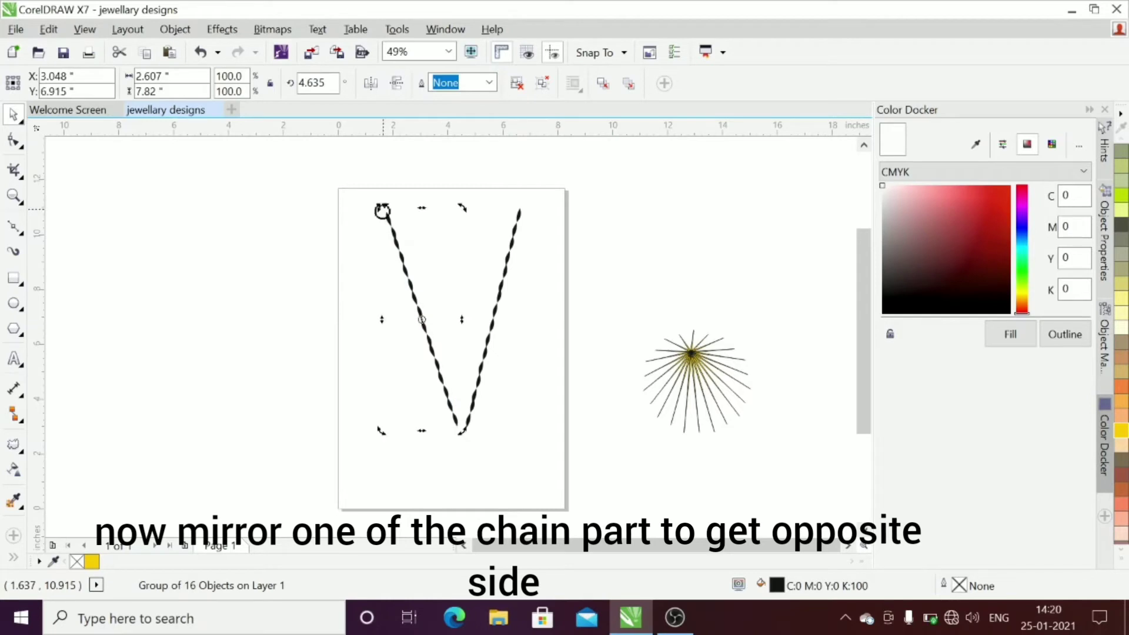
{"action": "key", "text": "Right"}
{"action": "key", "text": "Right"}
{"action": "key", "text": "Right"}
{"action": "key", "text": "Right"}
{"action": "key", "text": "Right"}
{"action": "key", "text": "Right"}
{"action": "key", "text": "Right"}
{"action": "key", "text": "Right"}
{"action": "key", "text": "Right"}
{"action": "key", "text": "Right"}
{"action": "key", "text": "Right"}
{"action": "key", "text": "Right"}
{"action": "key", "text": "Right"}
{"action": "key", "text": "Right"}
{"action": "key", "text": "Right"}
{"action": "key", "text": "Right"}
{"action": "key", "text": "Right"}
{"action": "key", "text": "Right"}
{"action": "key", "text": "Down"}
{"action": "key", "text": "Right"}
{"action": "left_click_drag", "start_coordinate": [382, 211], "coordinate": [385, 215]}
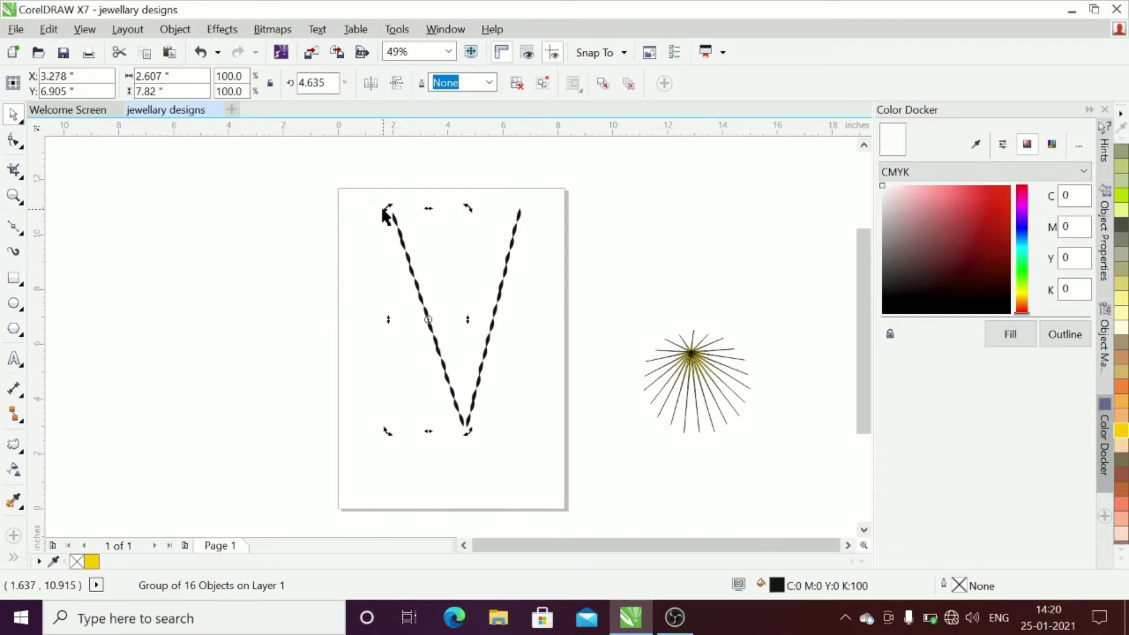
{"action": "left_click", "coordinate": [284, 180]}
Draw a small ring ellipse about 0.32 by 0.36 inches and nudge it onto the meeting point of the chains
{"action": "left_click", "coordinate": [13, 303]}
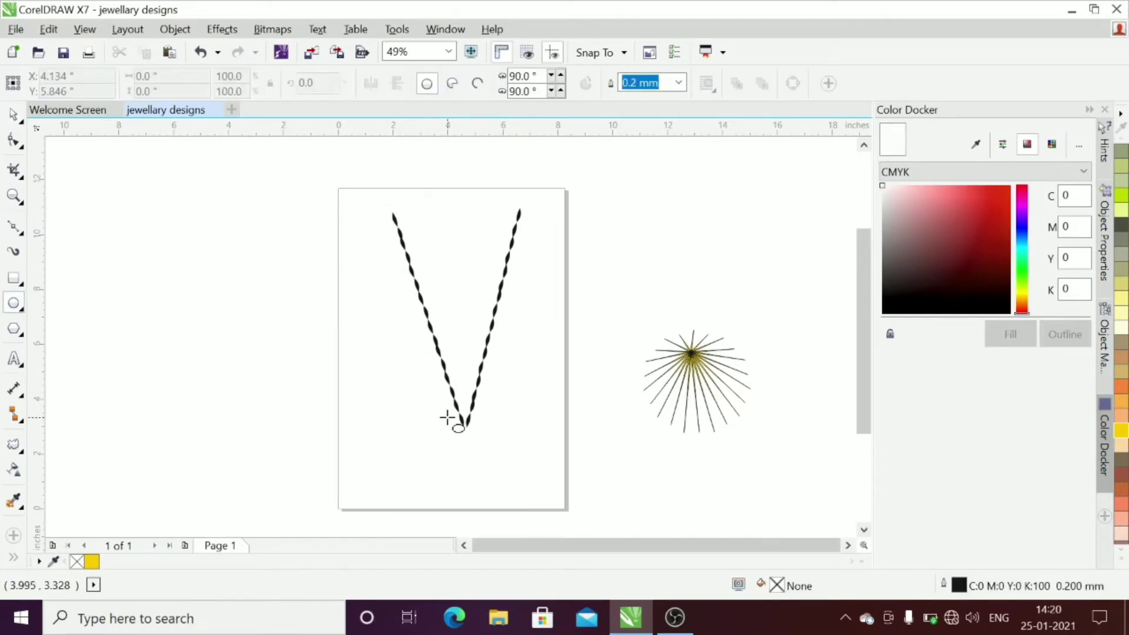
{"action": "mouse_move", "coordinate": [448, 418]}
{"action": "left_mouse_down"}
{"action": "mouse_move", "coordinate": [461, 434]}
{"action": "mouse_move", "coordinate": [457, 425]}
{"action": "left_mouse_up"}
{"action": "key", "text": "Right"}
{"action": "key", "text": "Right"}
{"action": "key", "text": "Right"}
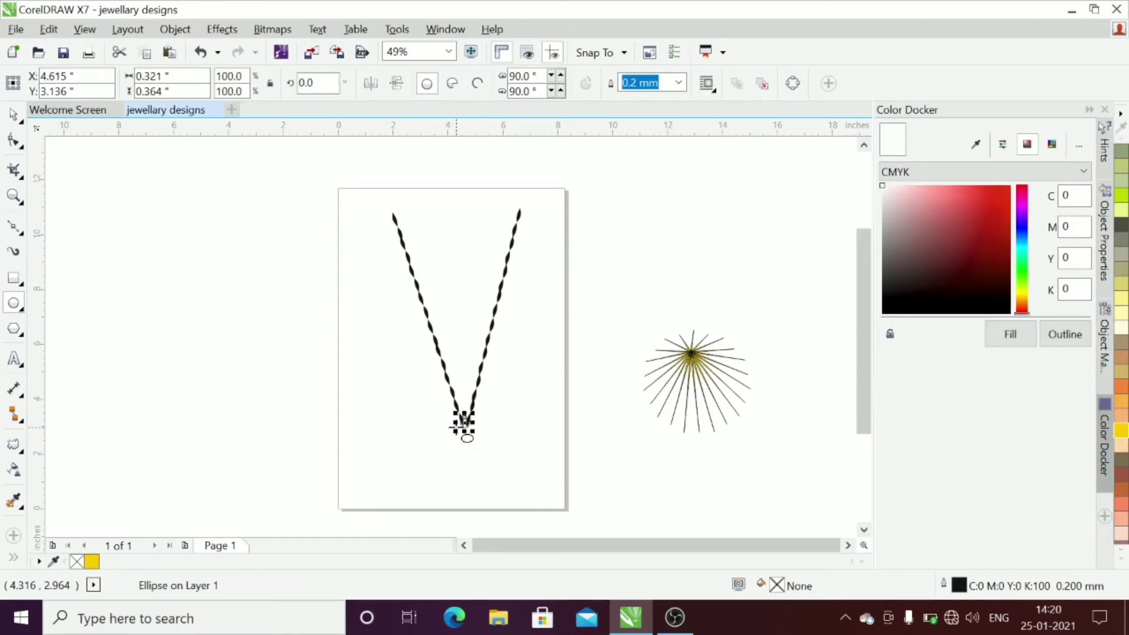
{"action": "key", "text": "Down"}
{"action": "key", "text": "Down"}
{"action": "left_click", "coordinate": [519, 431]}
Move the spiked pendant onto the page so its centre sits on the ring at the chain's lower end
{"action": "left_click", "coordinate": [714, 359]}
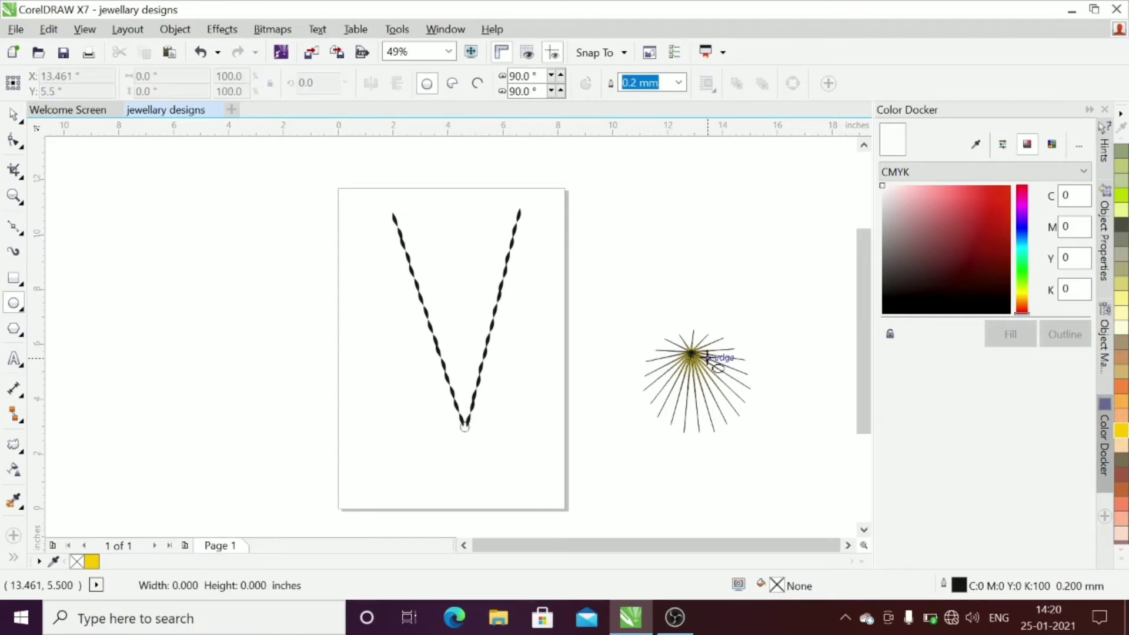
{"action": "left_click", "coordinate": [12, 115]}
{"action": "left_click_drag", "start_coordinate": [699, 376], "coordinate": [473, 450]}
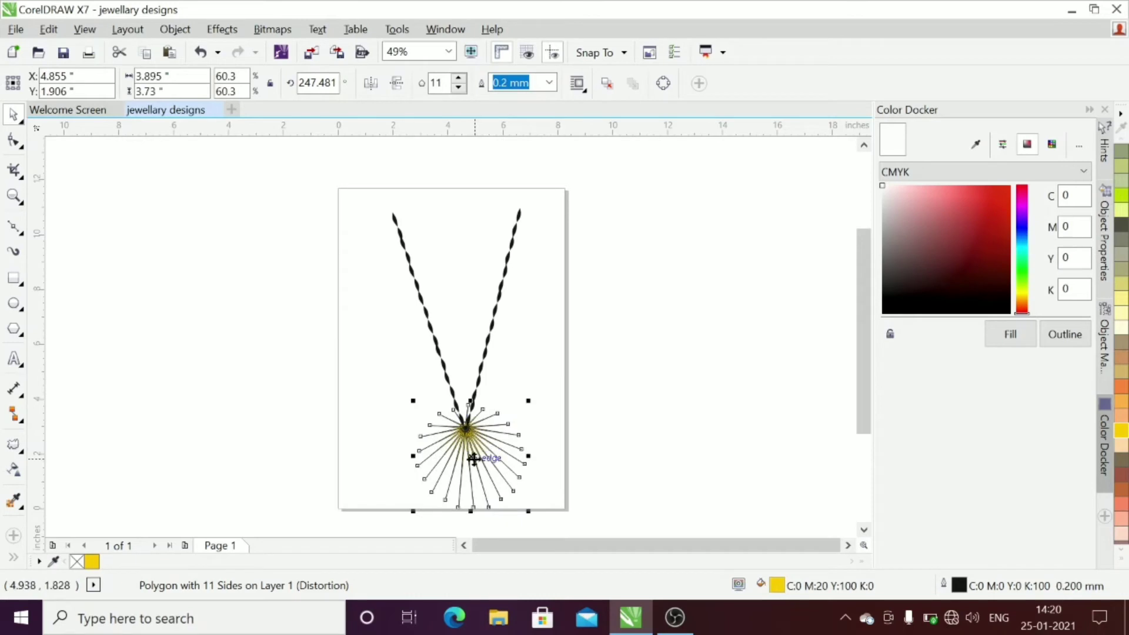
{"action": "left_click", "coordinate": [587, 459]}
Fill both chain groups with yellow, C:0 M:20 Y:100 K:0
{"action": "left_click", "coordinate": [427, 321]}
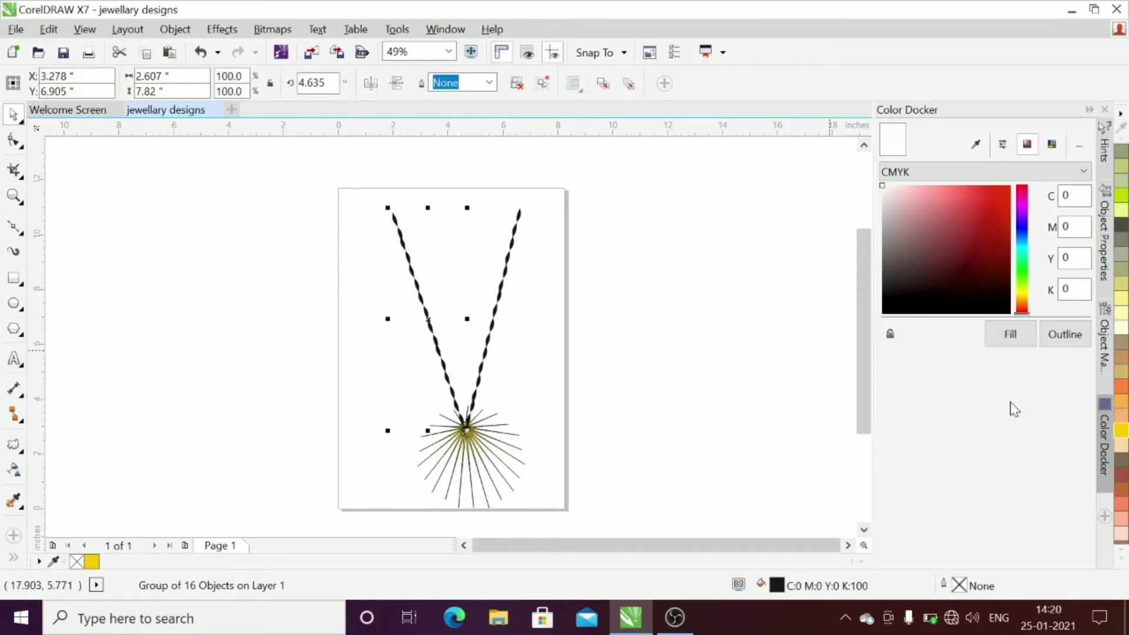
{"action": "left_click", "coordinate": [1120, 433]}
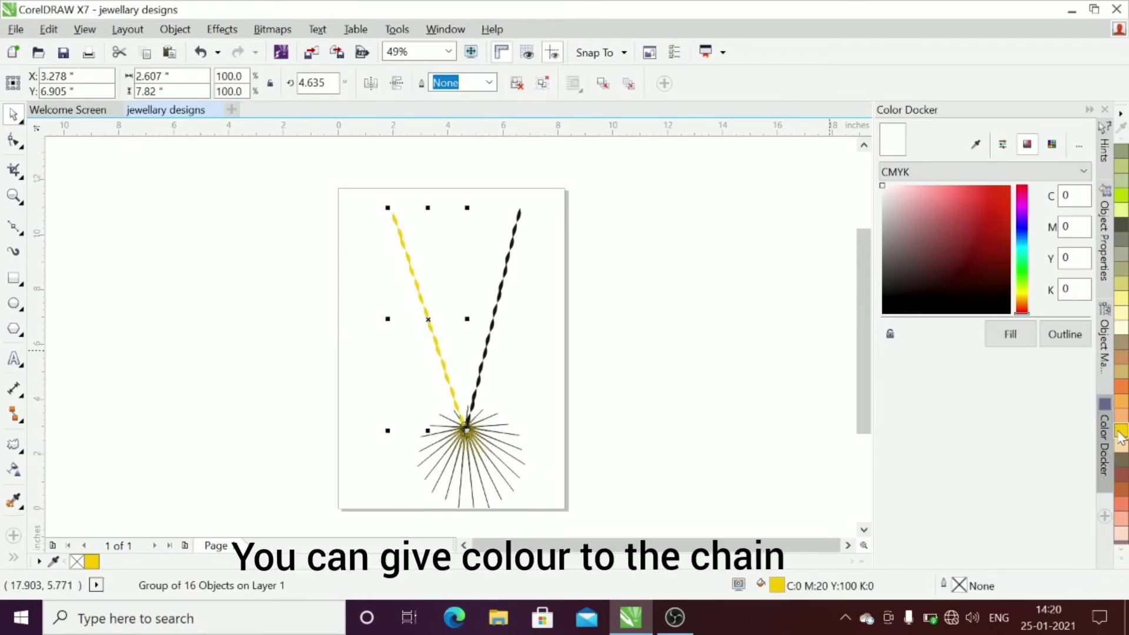
{"action": "left_click", "coordinate": [493, 332]}
{"action": "left_click", "coordinate": [1120, 433]}
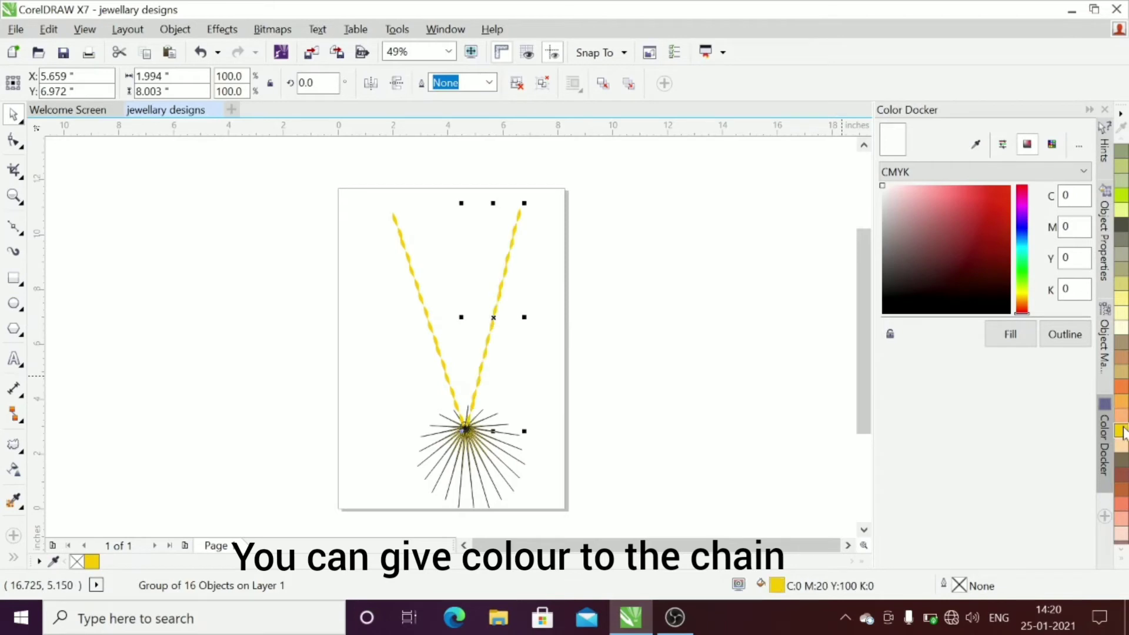
Change the pendant's fill to crimson, C:0 M:100 Y:60 K:0
{"action": "left_click", "coordinate": [467, 441]}
{"action": "left_click", "coordinate": [1121, 561]}
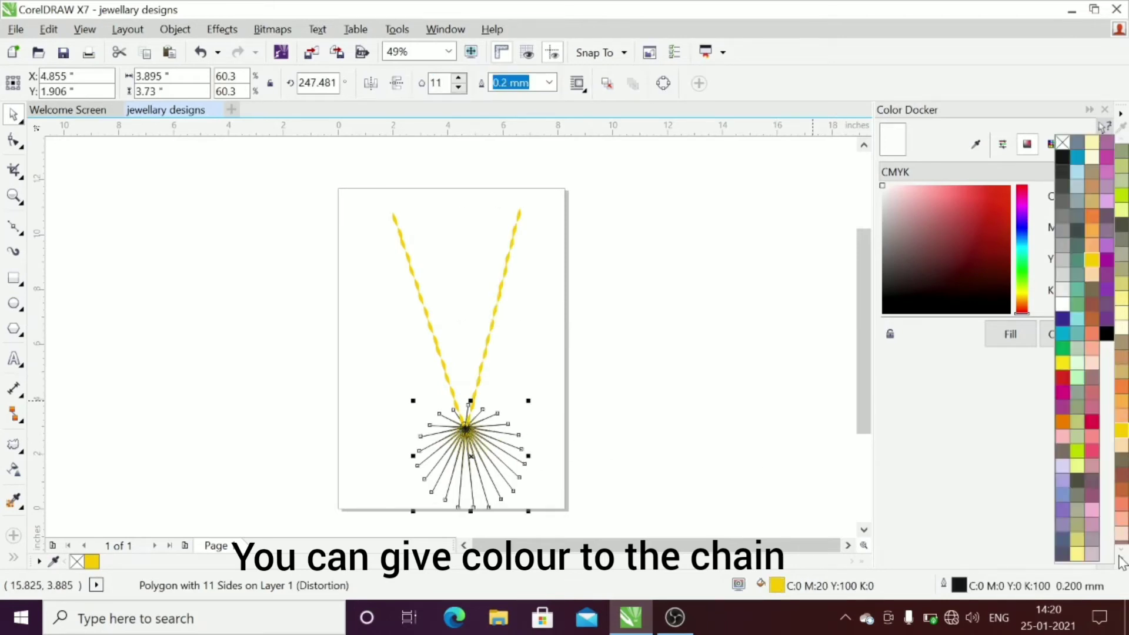
{"action": "left_click", "coordinate": [1091, 418]}
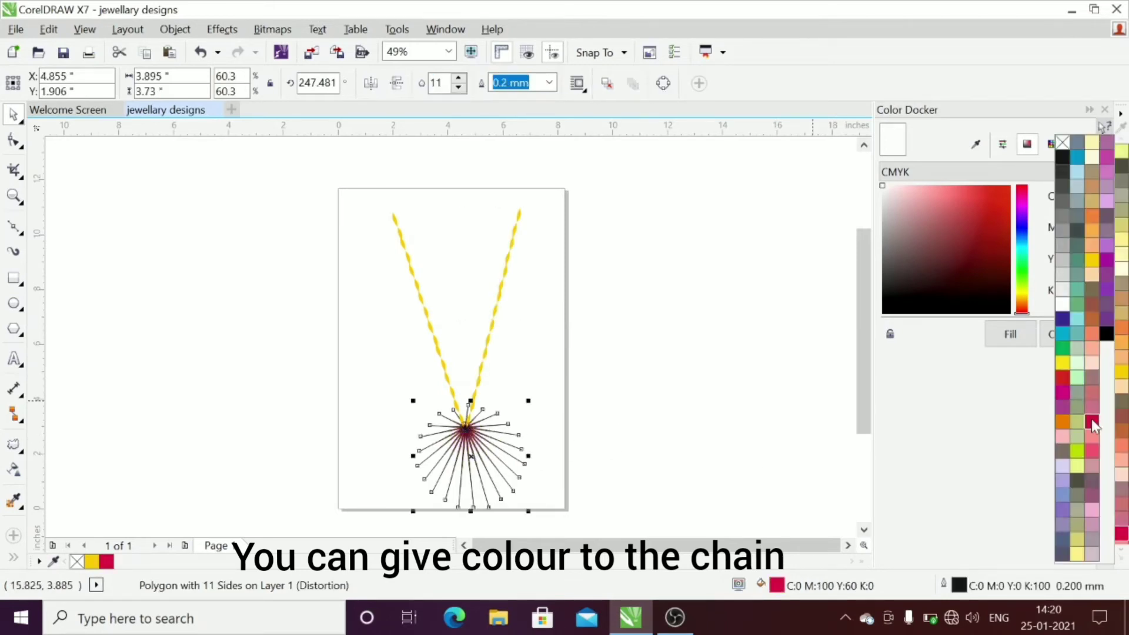
{"action": "left_click", "coordinate": [352, 309]}
Scale the complete necklace down to about 3.9 by 8.9 inches and move it toward the page's upper edge
{"action": "left_click_drag", "start_coordinate": [301, 166], "coordinate": [594, 513]}
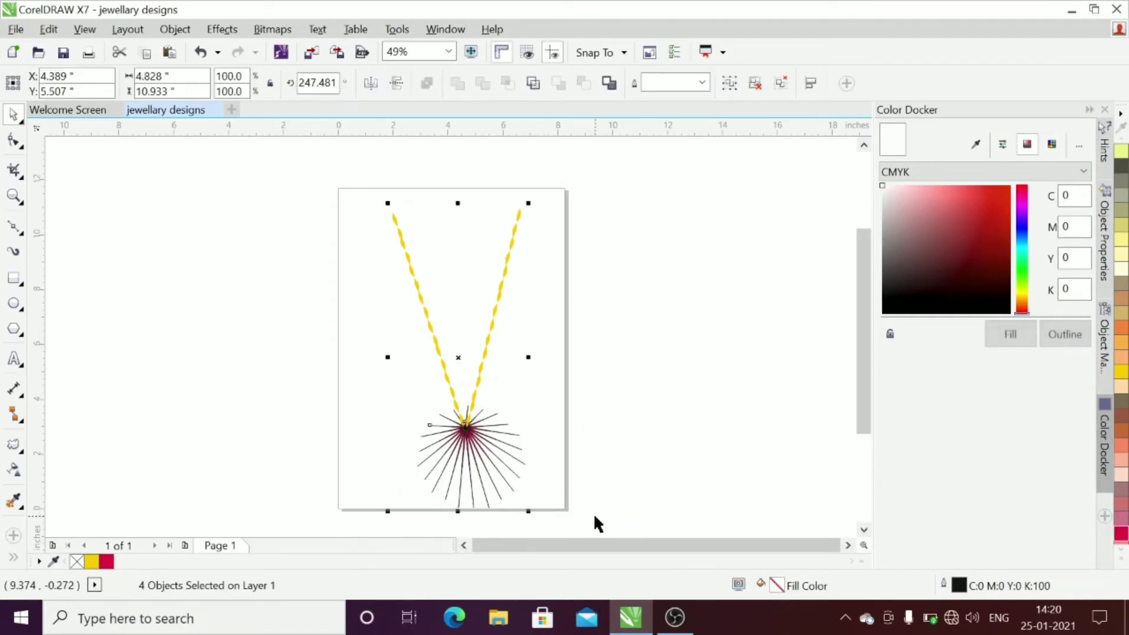
{"action": "left_click_drag", "start_coordinate": [386, 204], "coordinate": [544, 517]}
{"action": "key", "text": "Escape"}
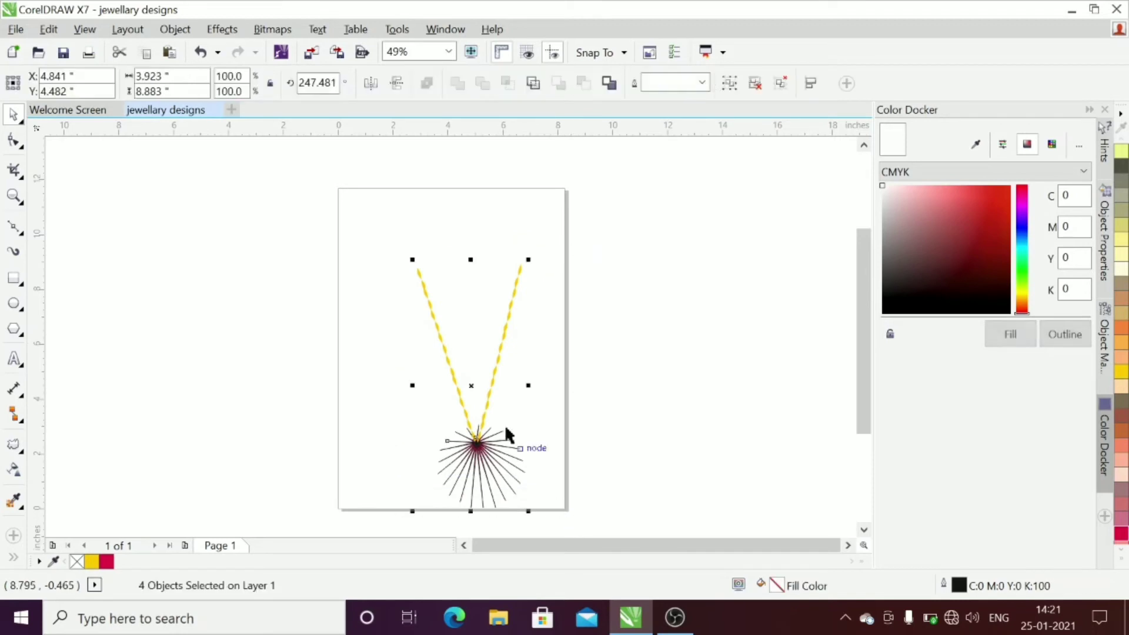
{"action": "left_click_drag", "start_coordinate": [471, 385], "coordinate": [450, 331]}
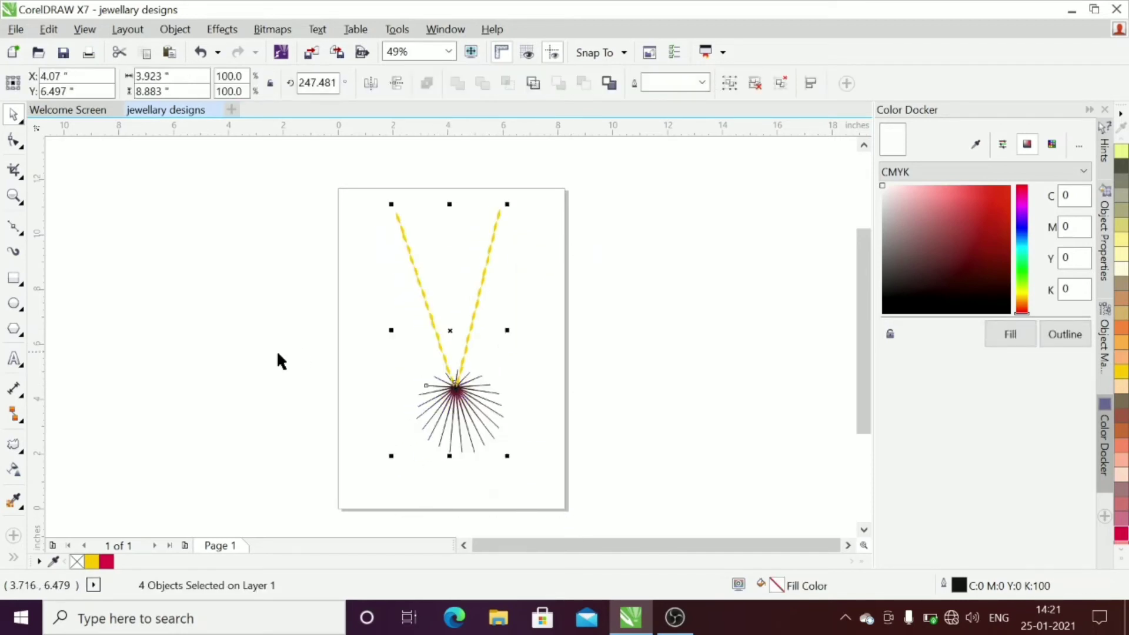
{"action": "key", "text": "Escape"}
Make two copies of the pendant about 2 inches wide and place one on each side of the chain as earrings
{"action": "left_click", "coordinate": [428, 423]}
{"action": "key", "text": "ctrl+c"}
{"action": "key", "text": "ctrl+v"}
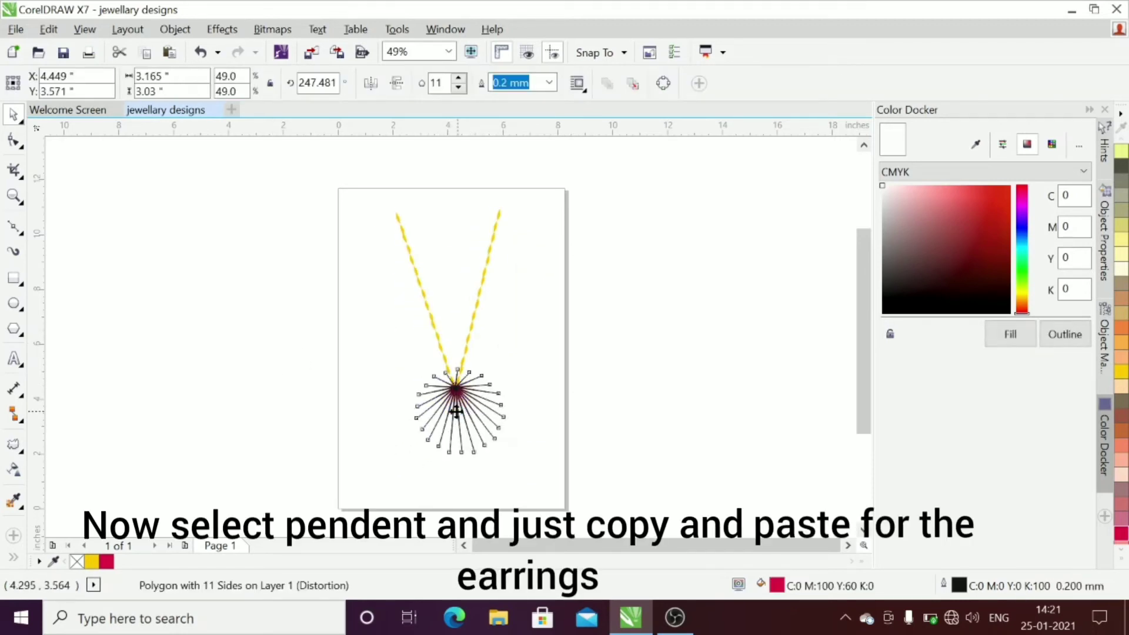
{"action": "left_click_drag", "start_coordinate": [458, 411], "coordinate": [286, 433]}
{"action": "left_click_drag", "start_coordinate": [243, 391], "coordinate": [536, 307]}
{"action": "left_click_drag", "start_coordinate": [301, 449], "coordinate": [374, 298]}
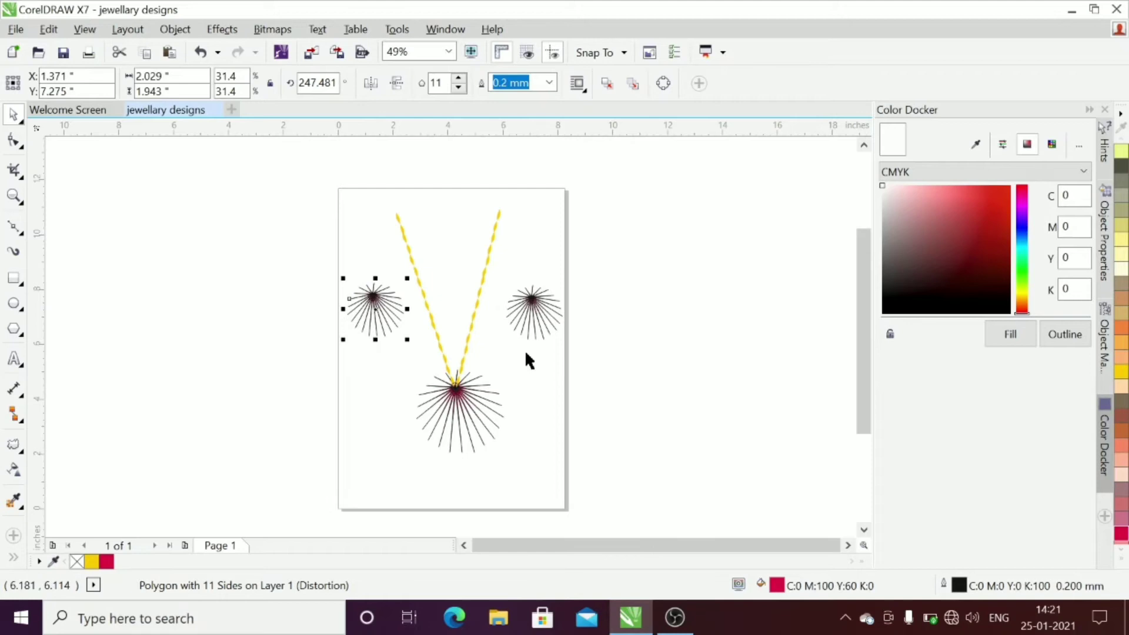
Nudge the earring on the chain's right side so it sits level with the other earring
{"action": "left_click", "coordinate": [534, 310]}
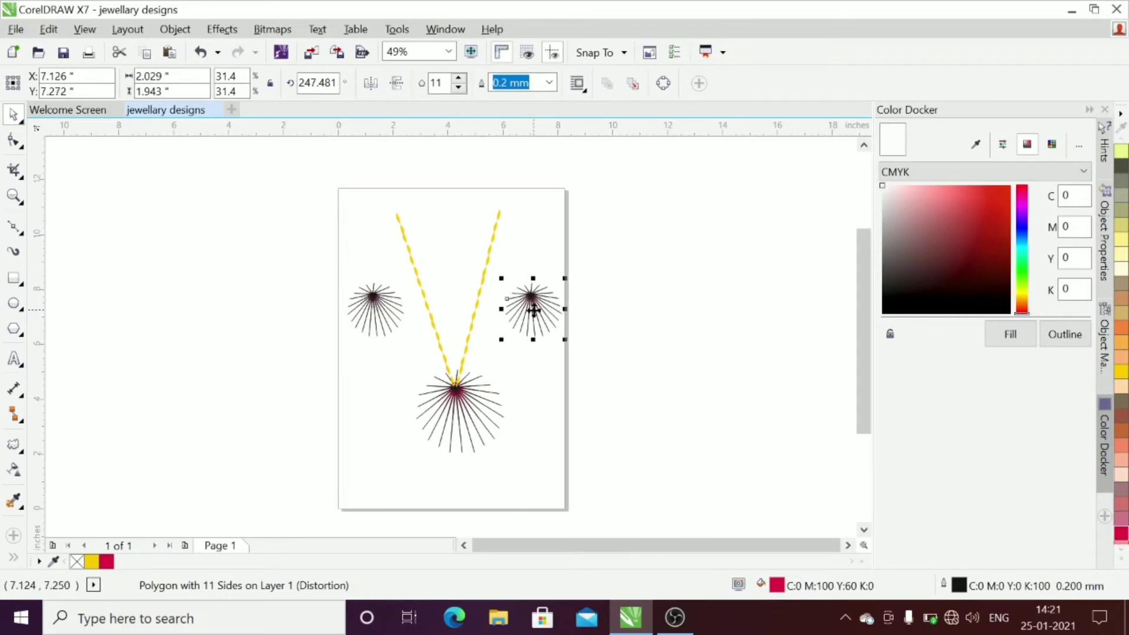
{"action": "left_click", "coordinate": [563, 433]}
Draw a small ring about 0.3 by 0.26 inches with the Ellipse tool on the empty area left of the page
{"action": "left_click", "coordinate": [14, 303]}
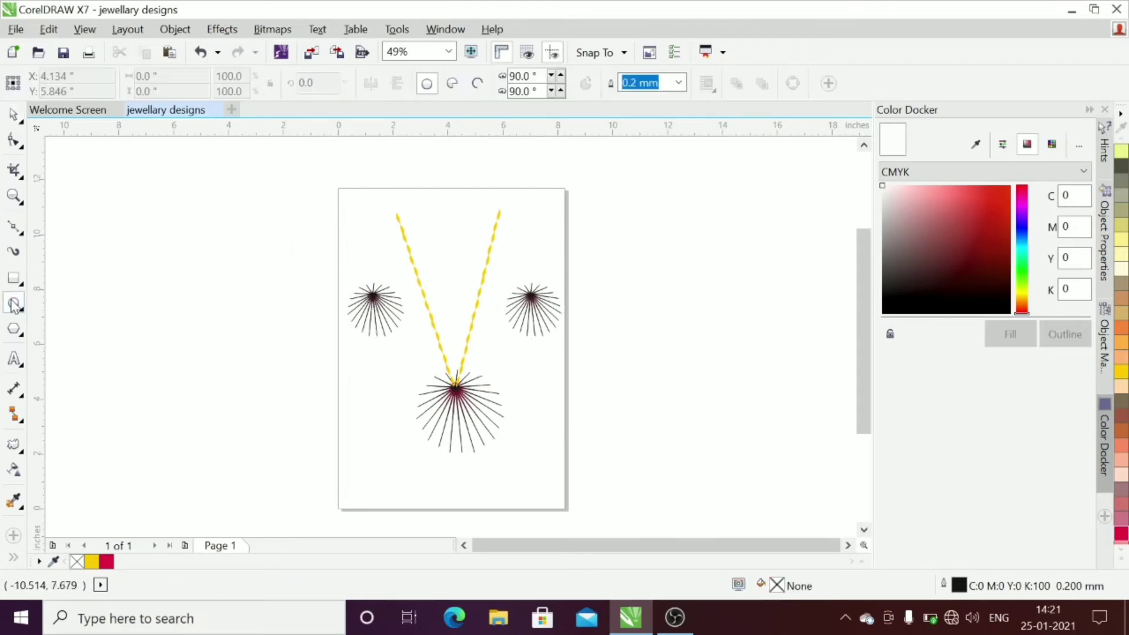
{"action": "mouse_move", "coordinate": [125, 296]}
{"action": "left_mouse_down"}
{"action": "mouse_move", "coordinate": [147, 312]}
{"action": "mouse_move", "coordinate": [132, 303]}
{"action": "left_mouse_up"}
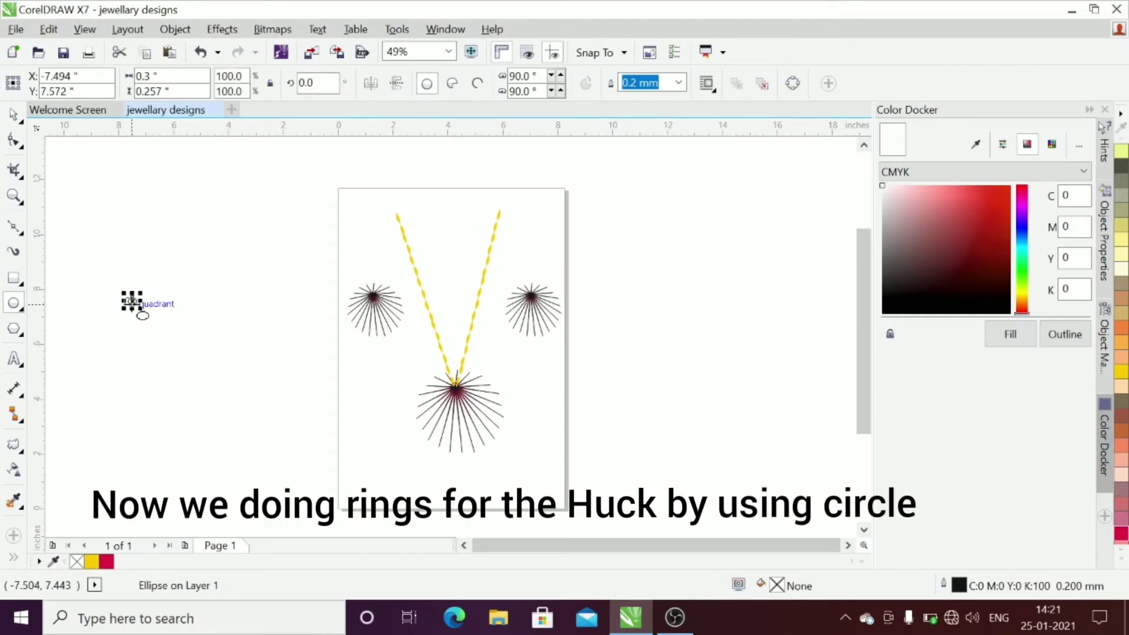
Copy the small ellipse repeatedly with slight rightward offsets to form a horizontal row of five overlapping rings
{"action": "key", "text": "Right"}
{"action": "key", "text": "Right"}
{"action": "key", "text": "Right"}
{"action": "key", "text": "ctrl+c"}
{"action": "key", "text": "ctrl+v"}
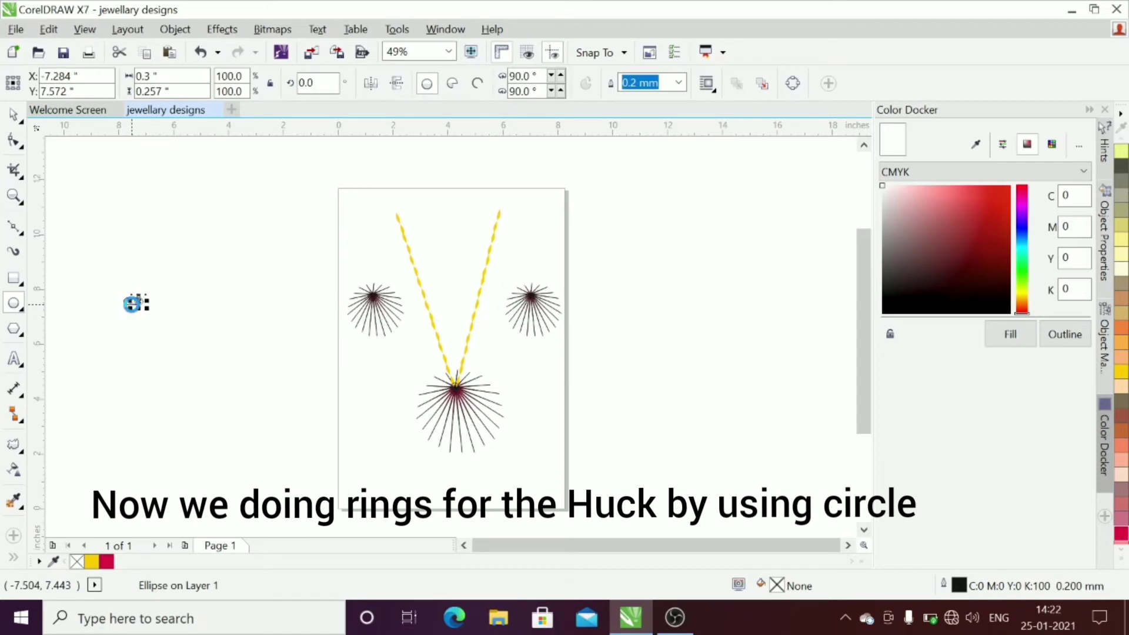
{"action": "key", "text": "Right"}
{"action": "key", "text": "Right"}
{"action": "key", "text": "Right"}
{"action": "key", "text": "Right"}
{"action": "key", "text": "Right"}
{"action": "key", "text": "Right"}
{"action": "key", "text": "Right"}
{"action": "key", "text": "Right"}
{"action": "key", "text": "Right"}
{"action": "key", "text": "Right"}
{"action": "key", "text": "Right"}
{"action": "key", "text": "Right"}
{"action": "key", "text": "ctrl+c"}
{"action": "key", "text": "ctrl+v"}
{"action": "key", "text": "Right"}
{"action": "key", "text": "Right"}
{"action": "key", "text": "Right"}
{"action": "key", "text": "Right"}
{"action": "key", "text": "Right"}
{"action": "key", "text": "Right"}
{"action": "key", "text": "Right"}
{"action": "key", "text": "Right"}
{"action": "key", "text": "Right"}
{"action": "key", "text": "Right"}
{"action": "key", "text": "Right"}
{"action": "key", "text": "Right"}
{"action": "key", "text": "Right"}
{"action": "key", "text": "Right"}
{"action": "key", "text": "Right"}
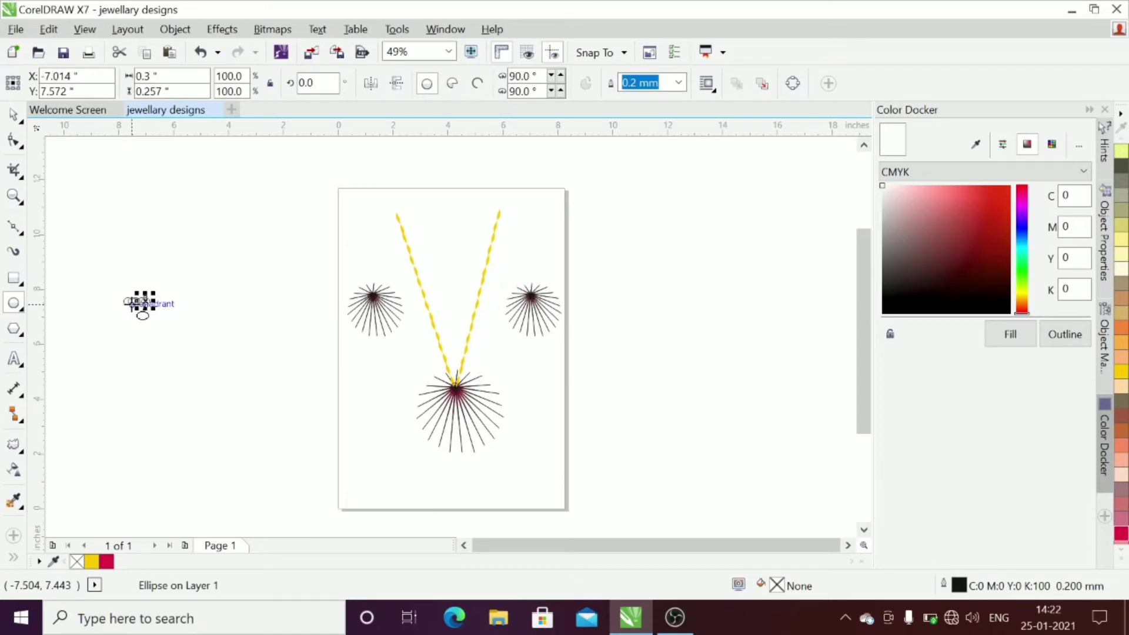
{"action": "left_click", "coordinate": [156, 313]}
Copy the row of five rings and shift the copy rightward so it extends the row
{"action": "left_click", "coordinate": [13, 115]}
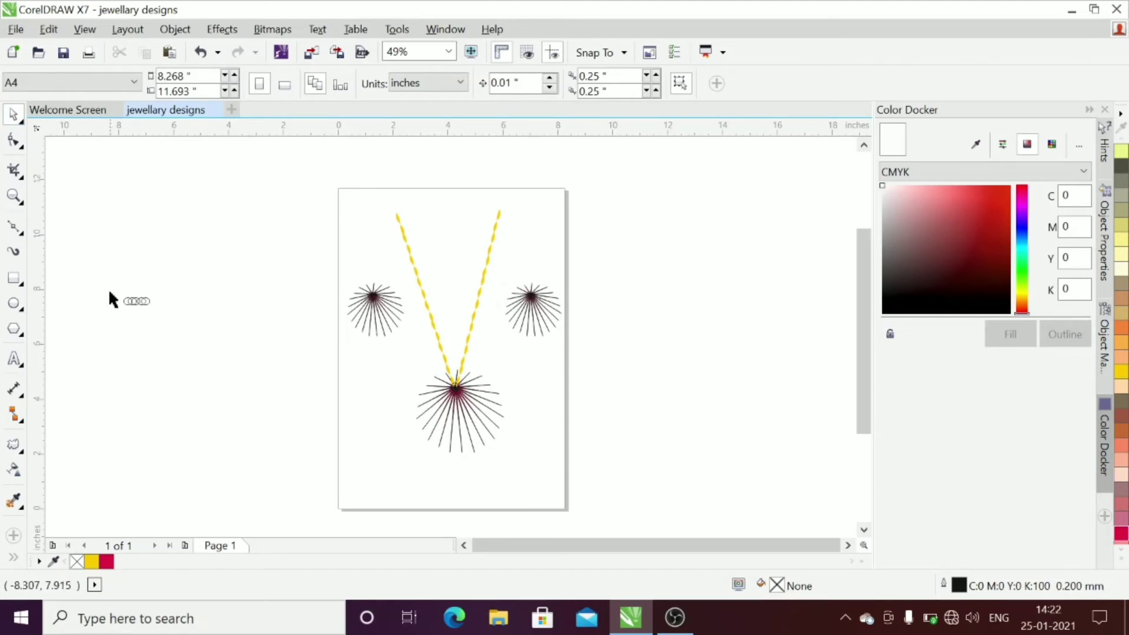
{"action": "left_click_drag", "start_coordinate": [109, 288], "coordinate": [174, 336]}
{"action": "key", "text": "ctrl+c"}
{"action": "key", "text": "ctrl+v"}
{"action": "key", "text": "Right"}
{"action": "key", "text": "Right"}
{"action": "key", "text": "Right"}
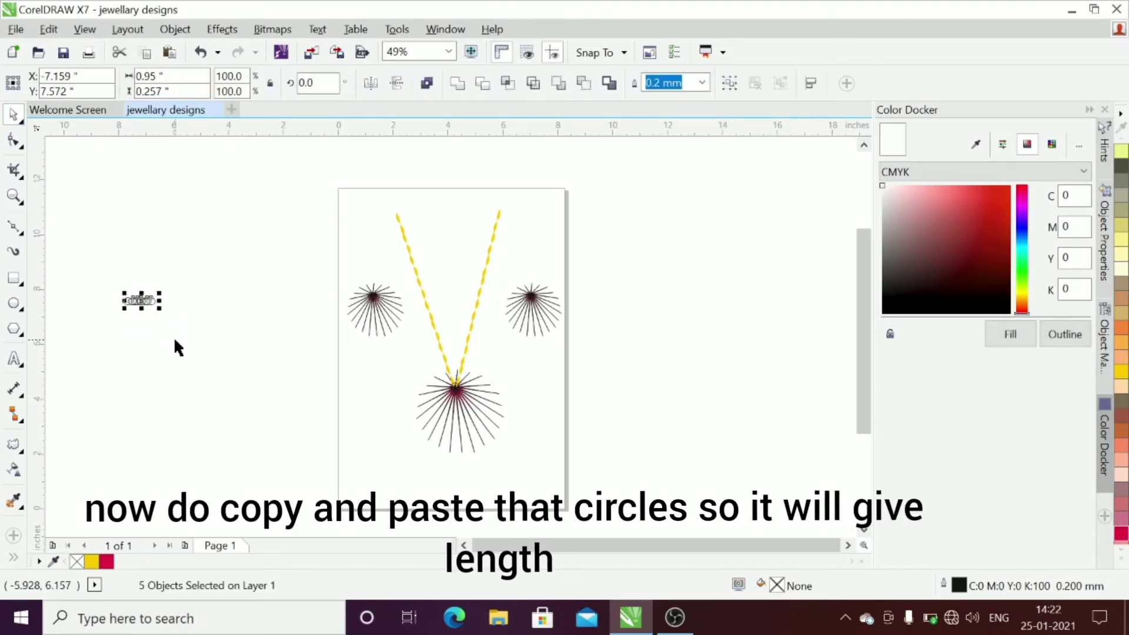
{"action": "key", "text": "Right"}
{"action": "key", "text": "Right"}
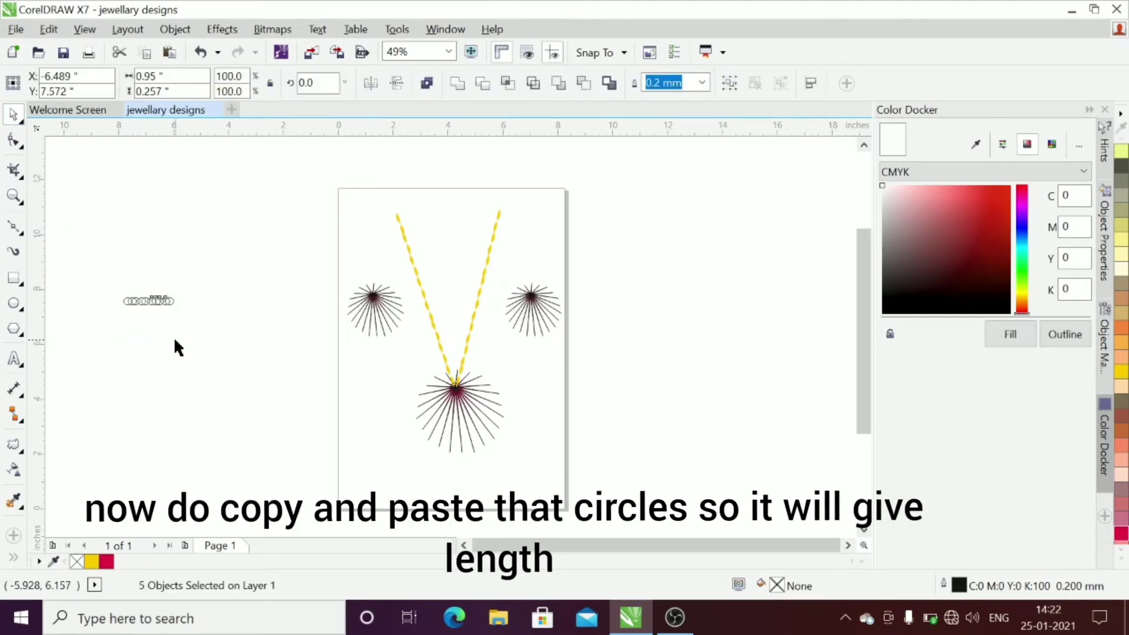
{"action": "key", "text": "Left"}
Rotate the copied five rings to about 338.7 degrees and place them sloping down from the end of the first row
{"action": "left_click", "coordinate": [165, 301]}
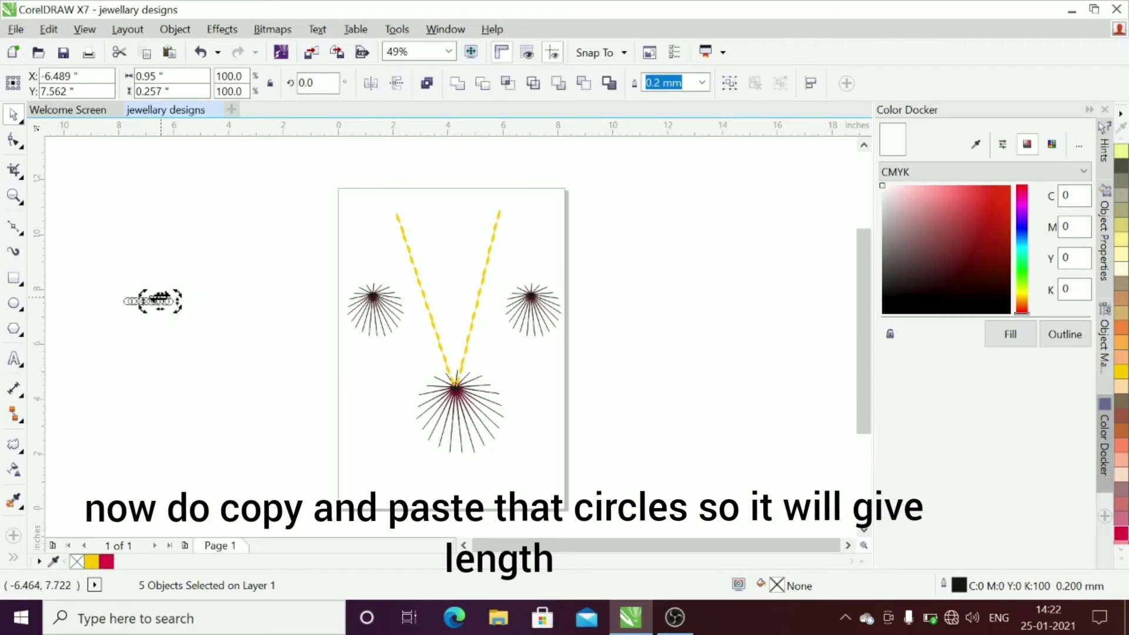
{"action": "left_click_drag", "start_coordinate": [177, 310], "coordinate": [177, 321]}
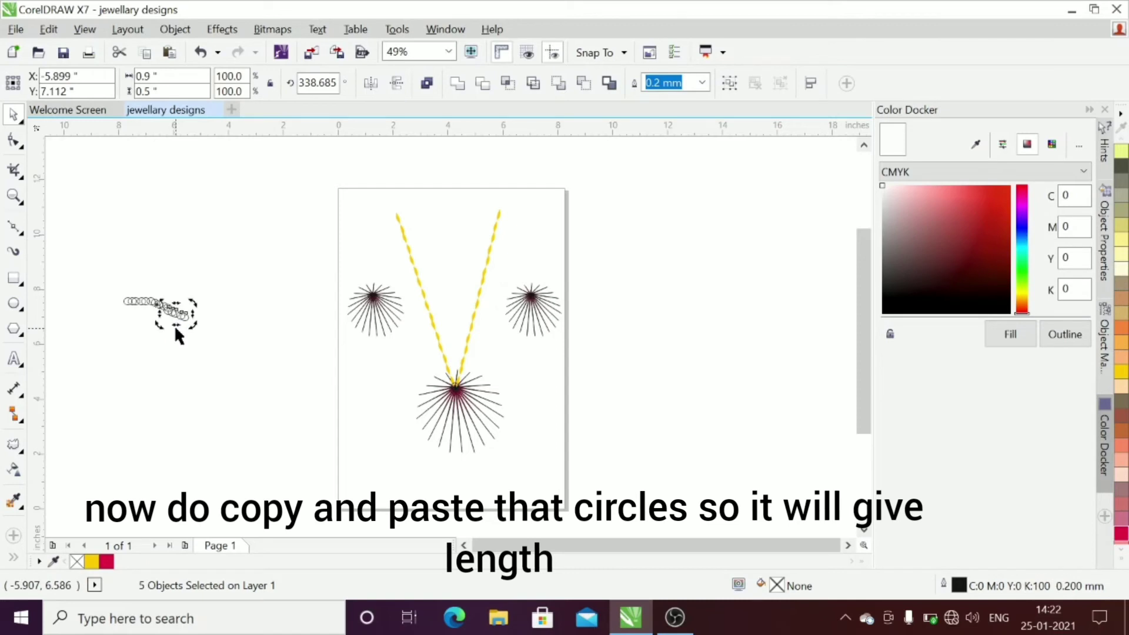
{"action": "key", "text": "Right"}
{"action": "key", "text": "Right"}
{"action": "key", "text": "Right"}
{"action": "key", "text": "Right"}
{"action": "key", "text": "Right"}
{"action": "key", "text": "Right"}
{"action": "key", "text": "Right"}
{"action": "key", "text": "Right"}
{"action": "key", "text": "Right"}
Add another copy of the five rings, rotated to about 275.9 degrees, hanging down from the end of the sloping section
{"action": "left_click", "coordinate": [177, 308]}
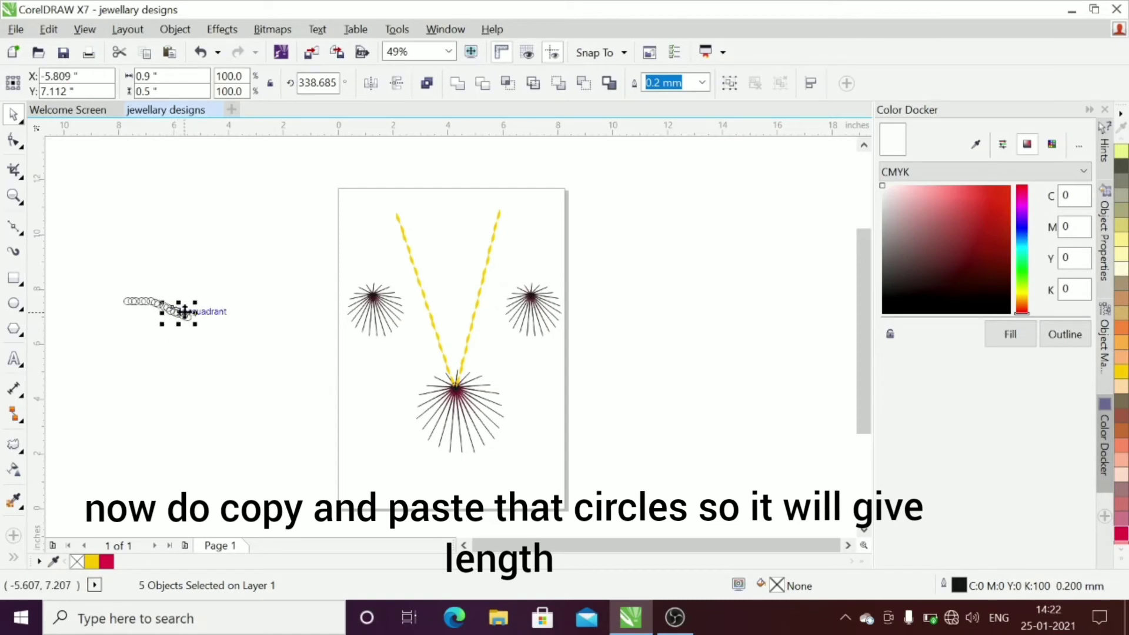
{"action": "left_click", "coordinate": [184, 311]}
{"action": "left_click_drag", "start_coordinate": [194, 304], "coordinate": [203, 328]}
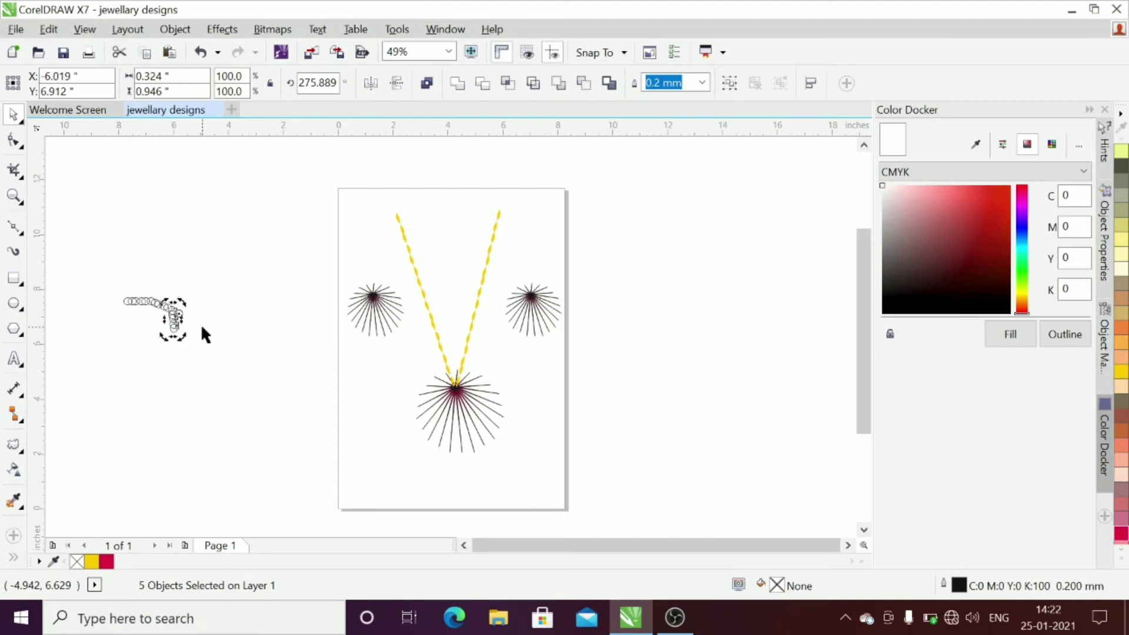
{"action": "left_click", "coordinate": [69, 287]}
Select all 15 rings of the curved chain and group them
{"action": "left_click_drag", "start_coordinate": [109, 284], "coordinate": [196, 345]}
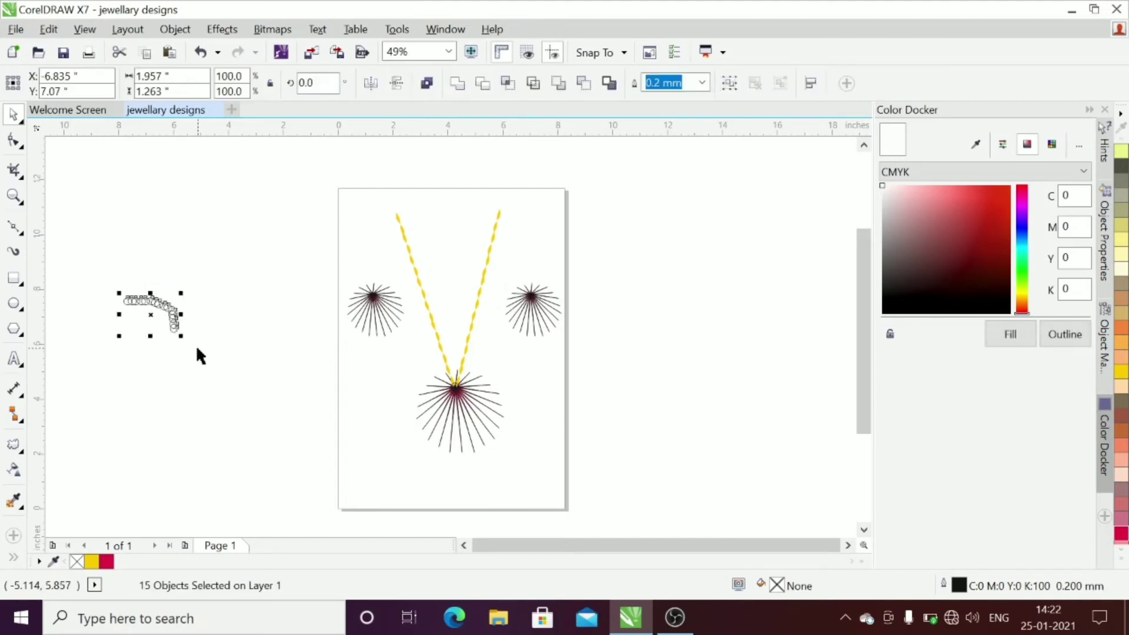
{"action": "key", "text": "ctrl+g"}
{"action": "left_click", "coordinate": [694, 386]}
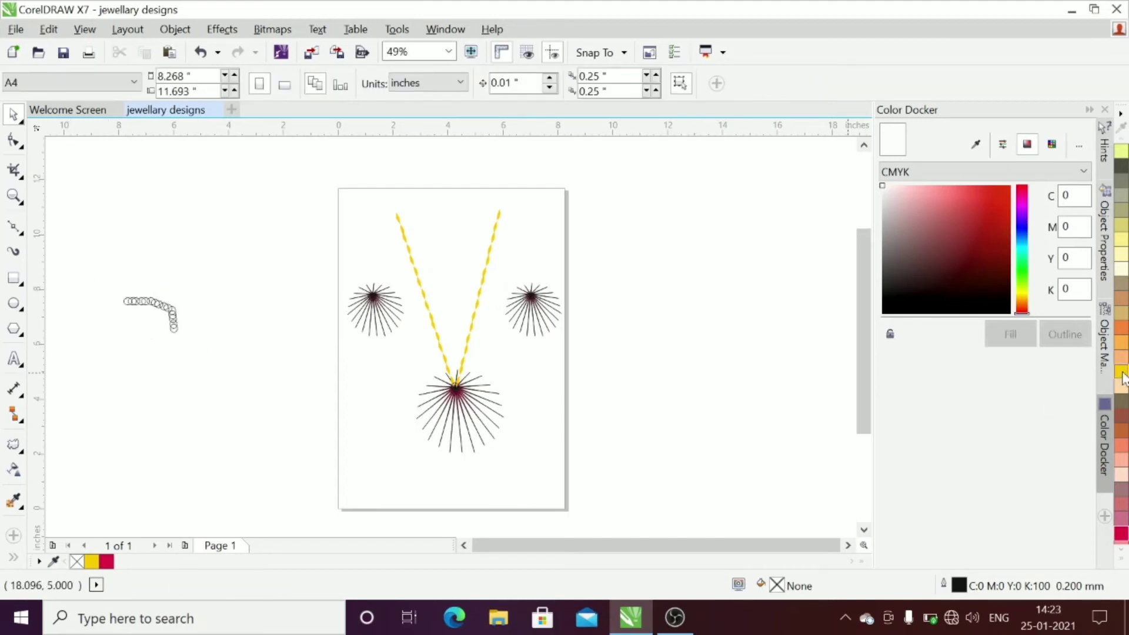
Fill the ring group with yellow, C:0 M:20 Y:100 K:0
{"action": "left_click_drag", "start_coordinate": [111, 285], "coordinate": [243, 357]}
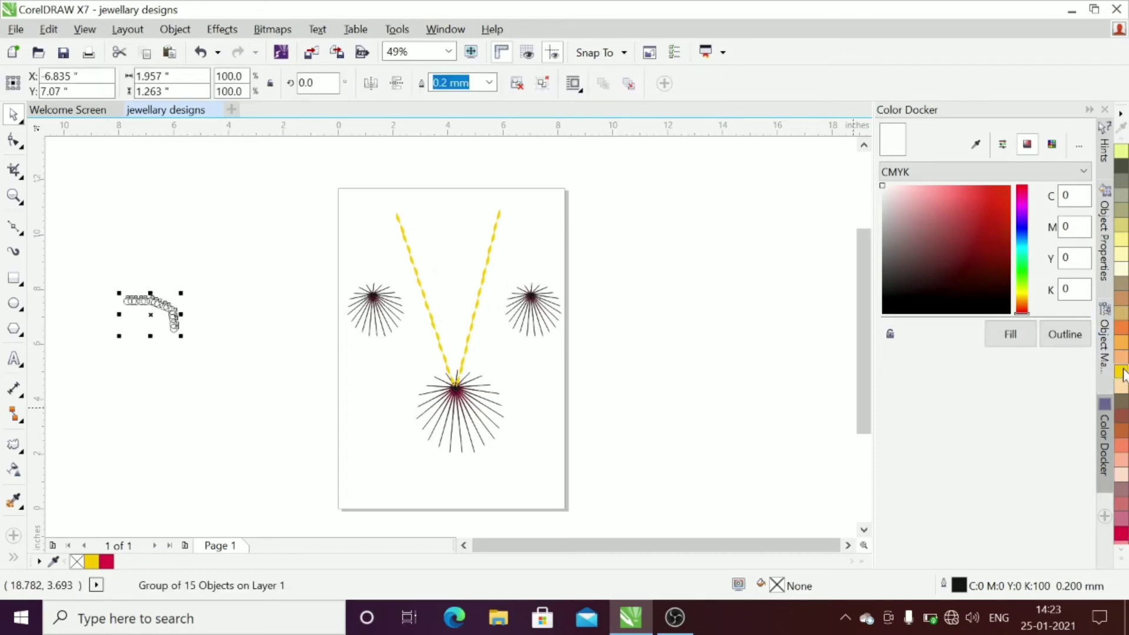
{"action": "left_click", "coordinate": [1121, 372]}
{"action": "left_click", "coordinate": [214, 296]}
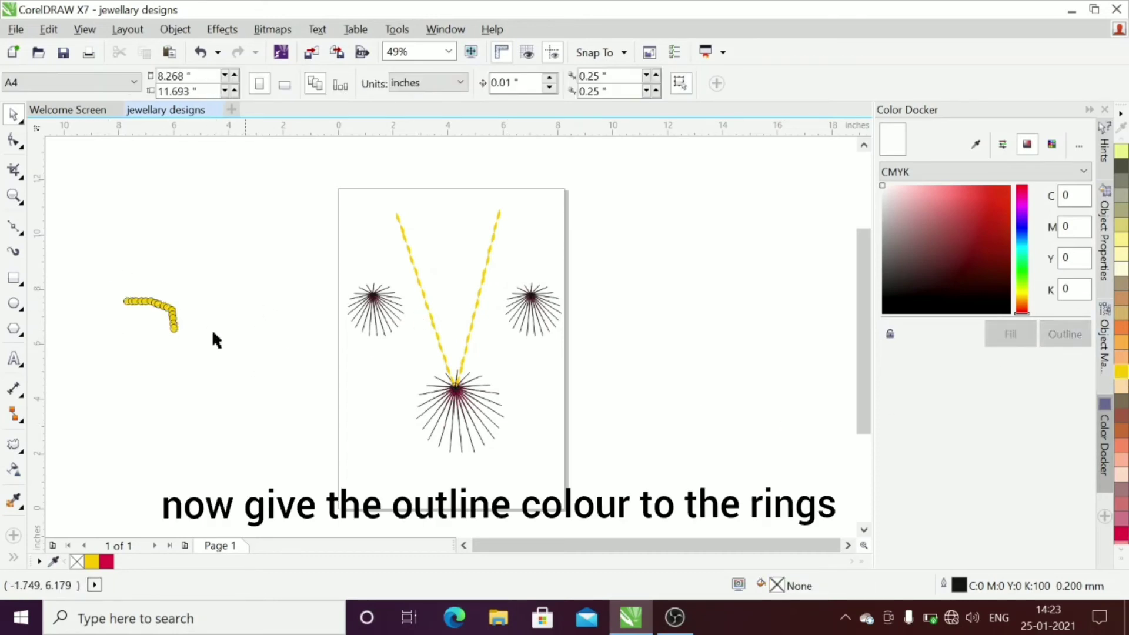
Set both the outline and the fill of the ring group to white, C:0 M:0 Y:0 K:0
{"action": "left_click", "coordinate": [150, 303]}
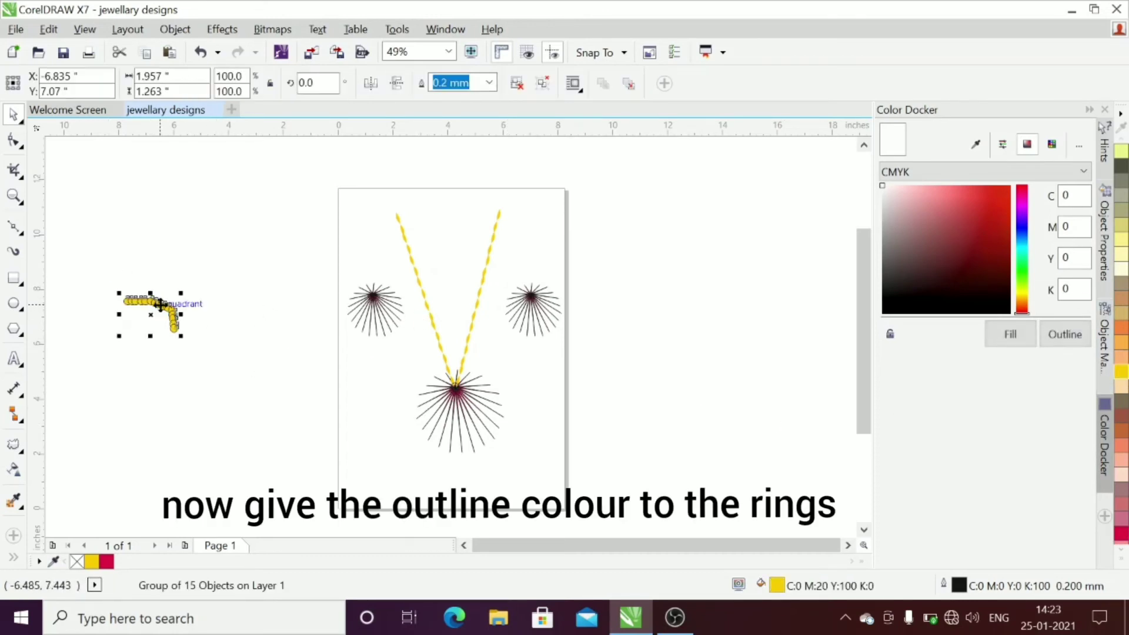
{"action": "left_click", "coordinate": [1067, 335]}
{"action": "left_click", "coordinate": [1019, 336]}
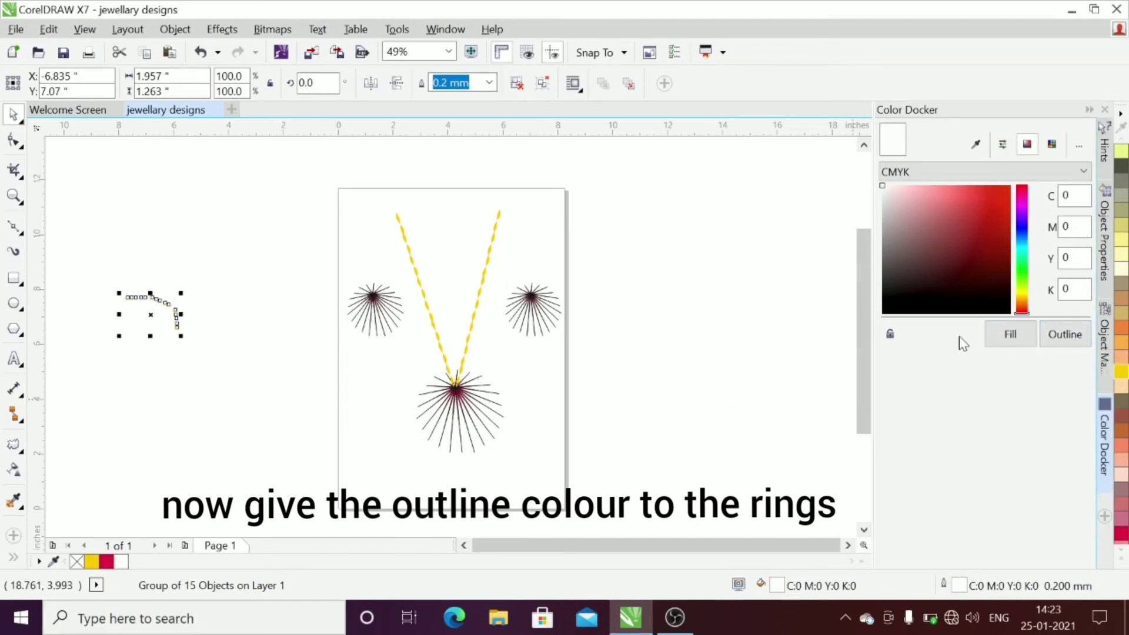
Try several yellow shades on the ring group's outline, ending with C:4 M:1 Y:93 K:0
{"action": "left_click_drag", "start_coordinate": [1022, 298], "coordinate": [1023, 294]}
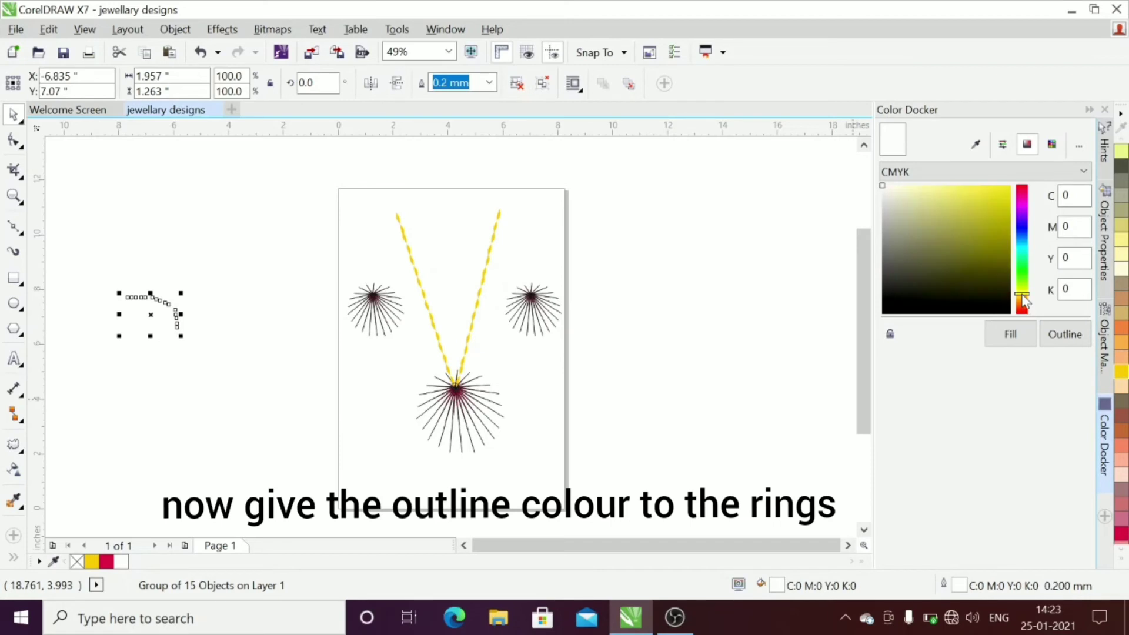
{"action": "left_click", "coordinate": [945, 188]}
{"action": "left_click", "coordinate": [962, 195]}
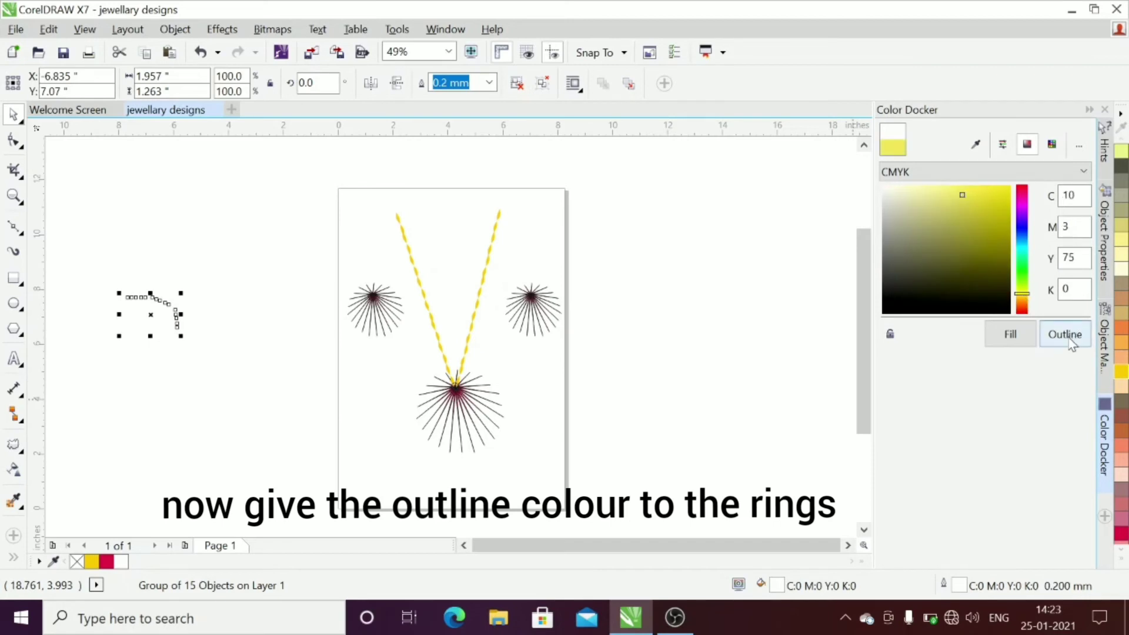
{"action": "left_click", "coordinate": [1065, 334]}
{"action": "left_click", "coordinate": [983, 201]}
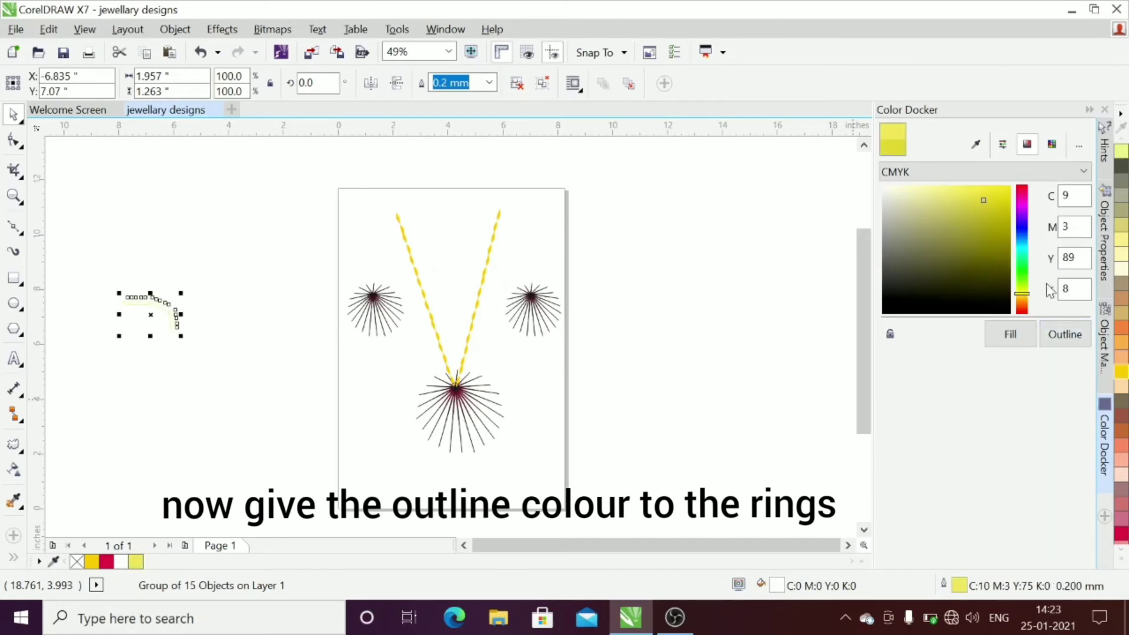
{"action": "left_click", "coordinate": [1062, 333]}
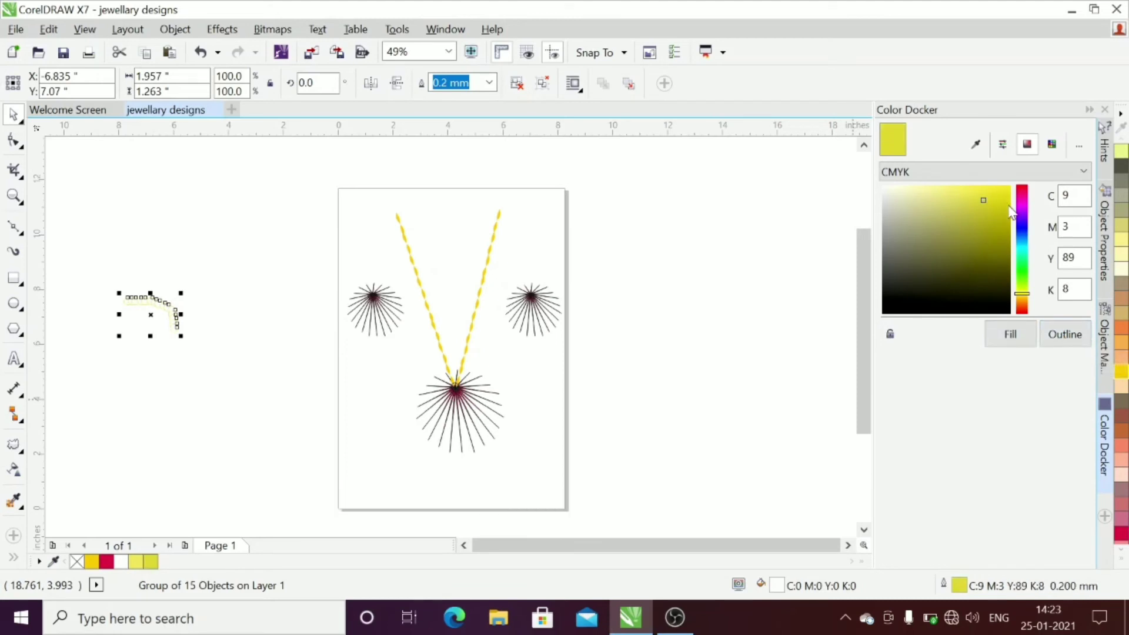
{"action": "left_click", "coordinate": [1007, 205]}
{"action": "left_click", "coordinate": [1065, 334]}
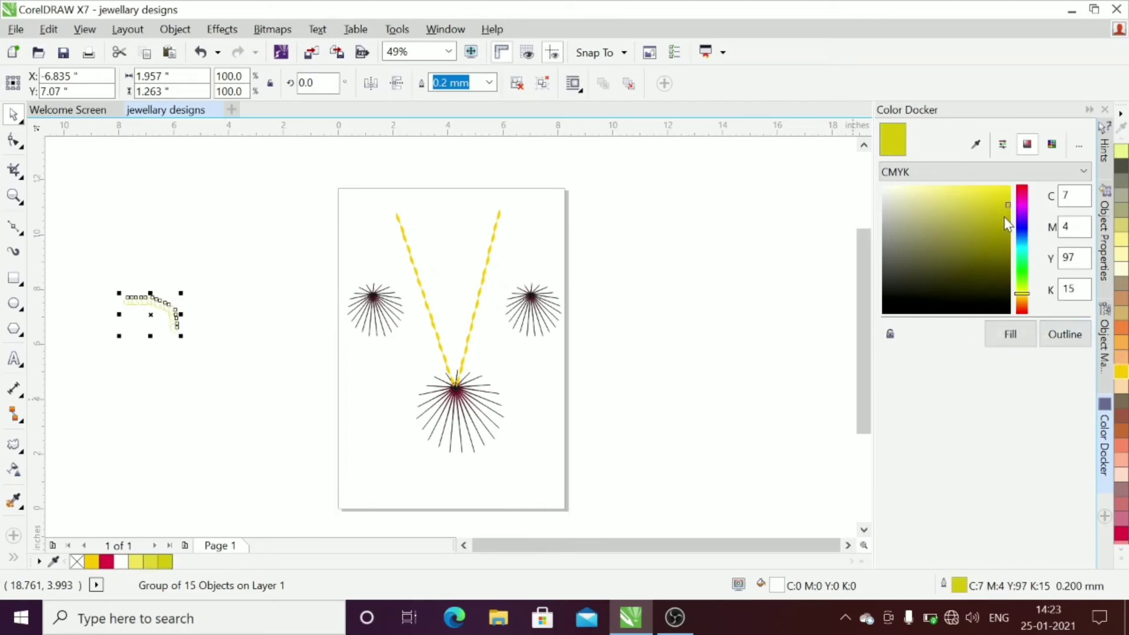
{"action": "left_click", "coordinate": [1003, 188]}
{"action": "left_click", "coordinate": [1069, 336]}
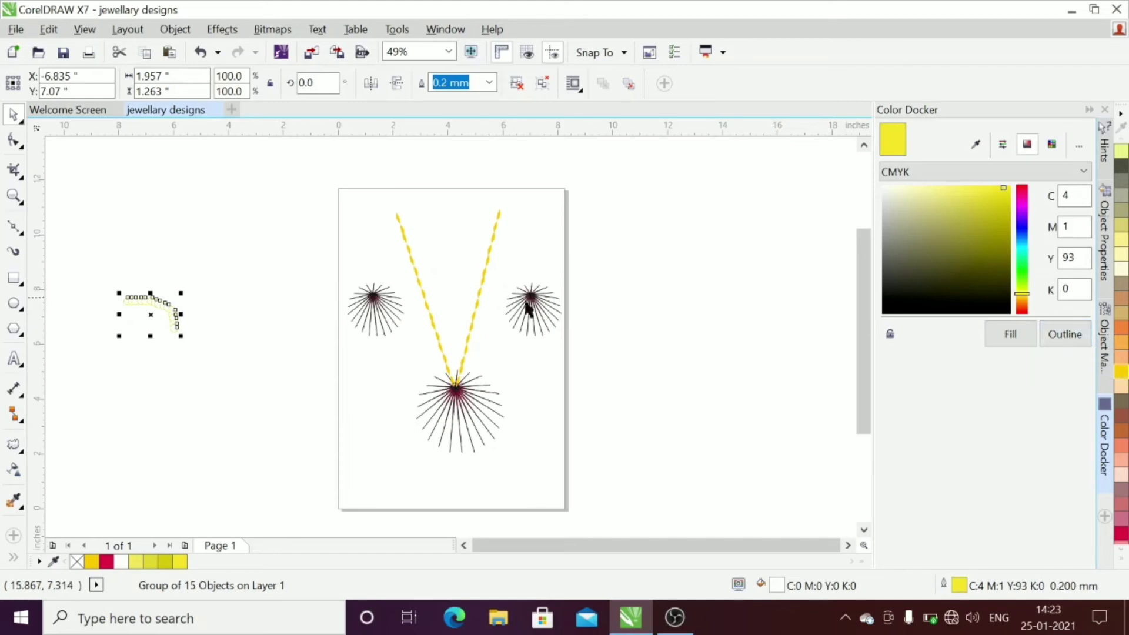
Move the ring group onto the page so it starts at the upper end of the left chain strand
{"action": "left_click_drag", "start_coordinate": [152, 315], "coordinate": [424, 229]}
{"action": "left_click", "coordinate": [307, 323]}
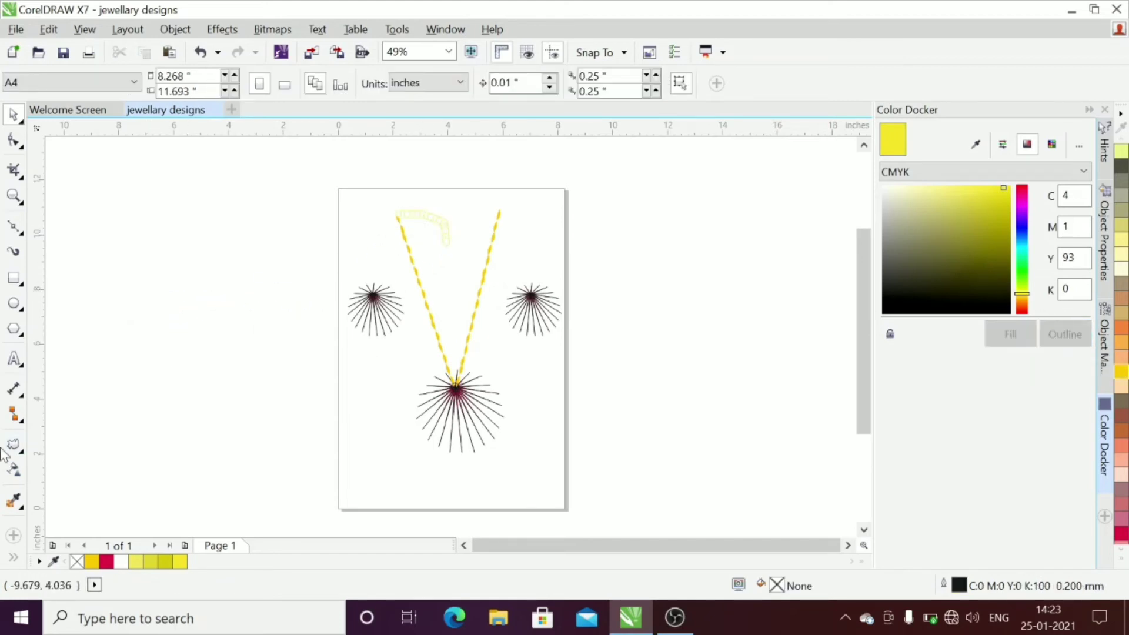
Sample the yellow of the left chain strand with the Color Eyedropper
{"action": "left_click", "coordinate": [24, 513]}
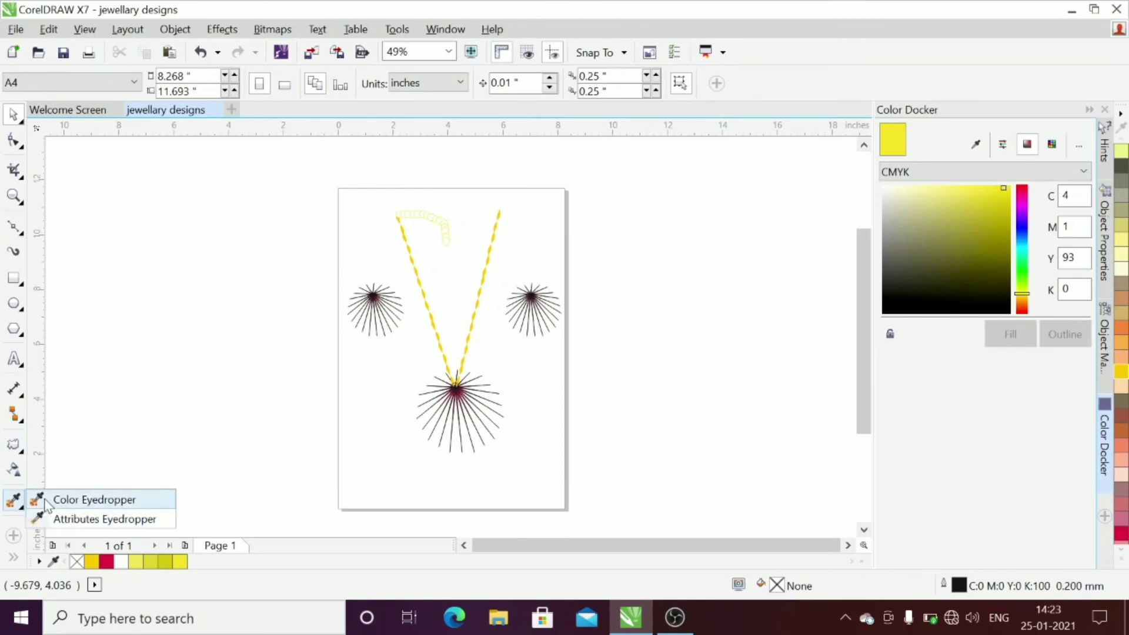
{"action": "left_click", "coordinate": [70, 499]}
{"action": "left_click", "coordinate": [443, 358]}
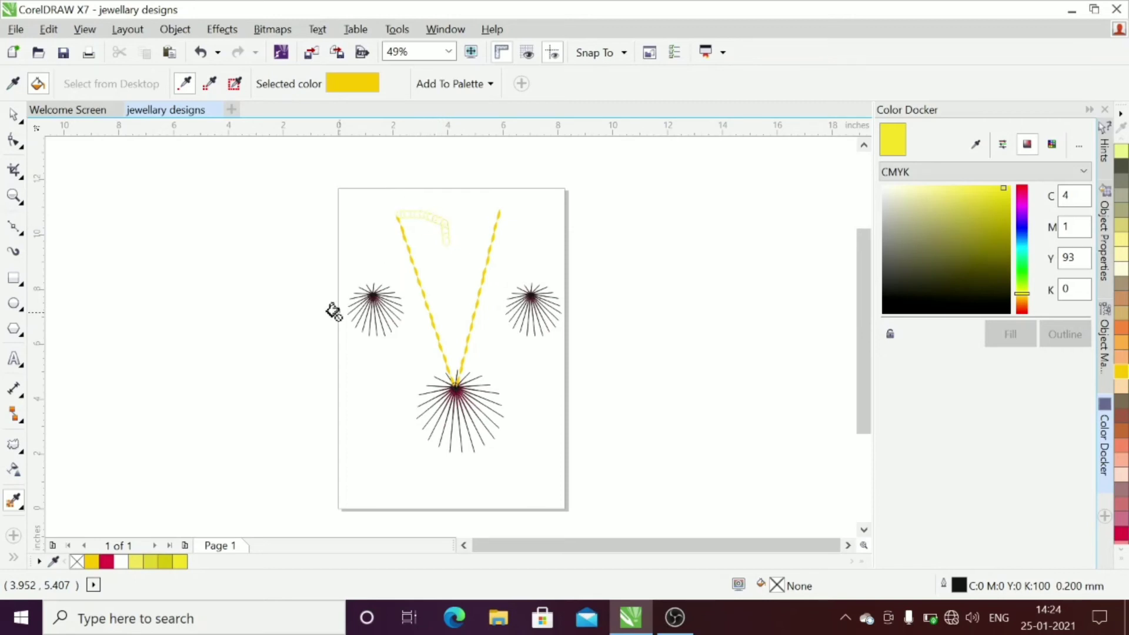
{"action": "left_click", "coordinate": [13, 113]}
Thicken the ring group's outline, first to 0.5 mm and finally to 1.0 mm
{"action": "left_click", "coordinate": [421, 215]}
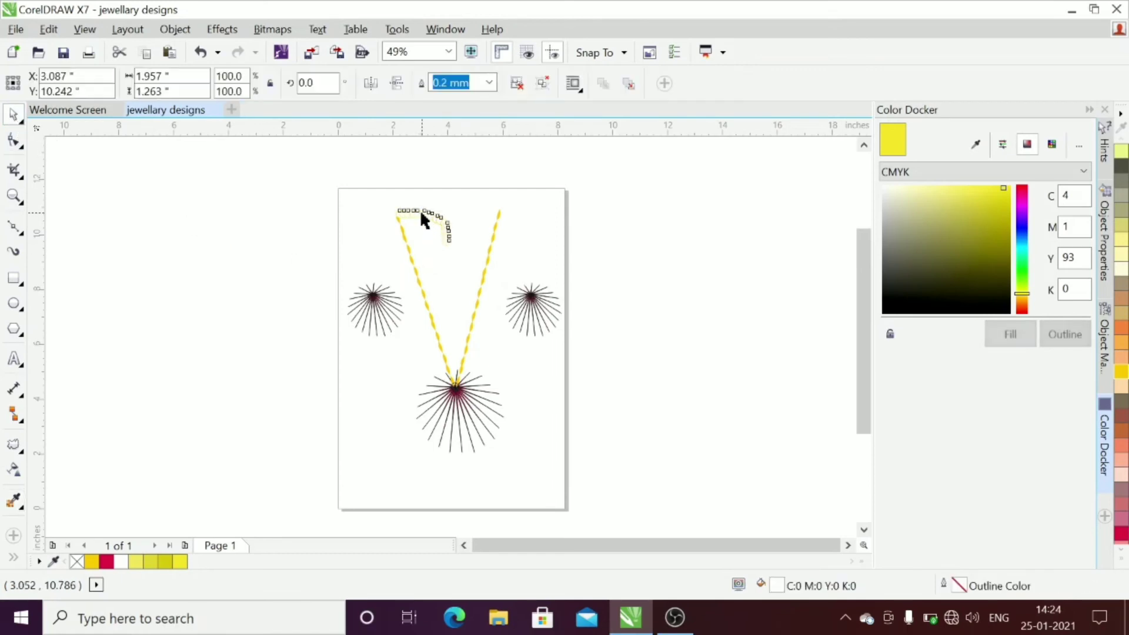
{"action": "left_click", "coordinate": [17, 561]}
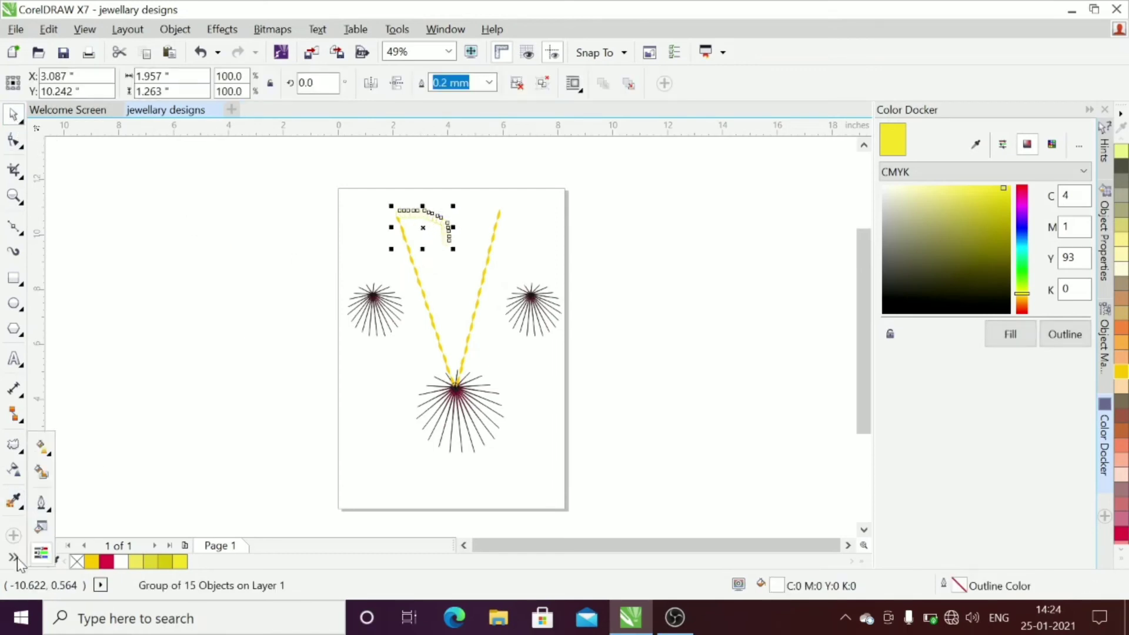
{"action": "left_click", "coordinate": [42, 504]}
{"action": "left_click", "coordinate": [99, 469]}
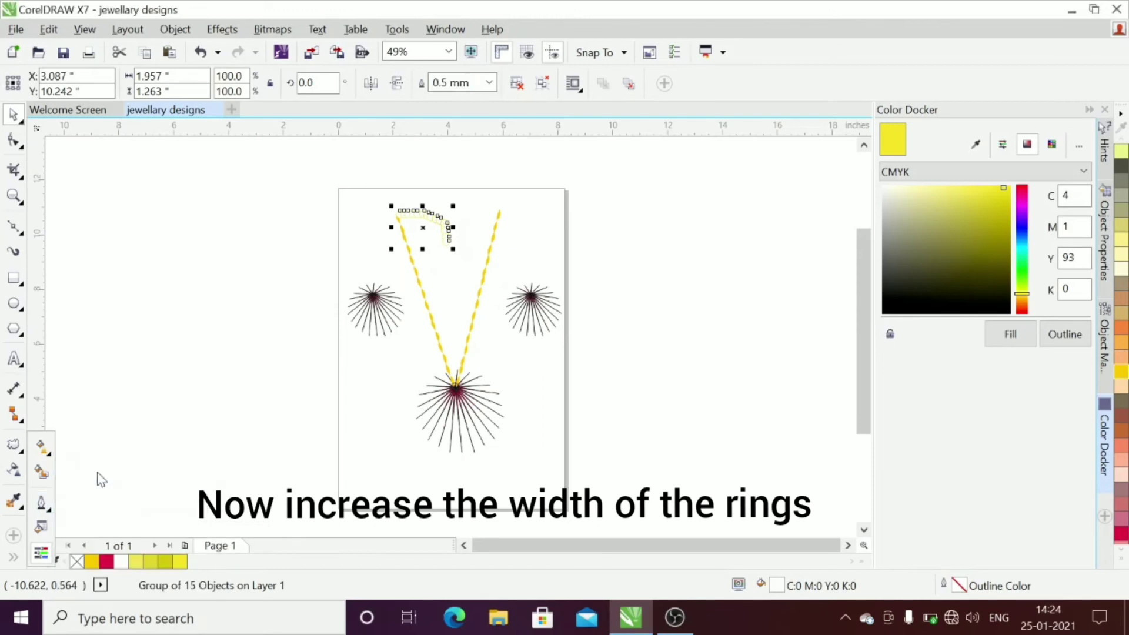
{"action": "left_click", "coordinate": [51, 514]}
{"action": "left_click", "coordinate": [97, 506]}
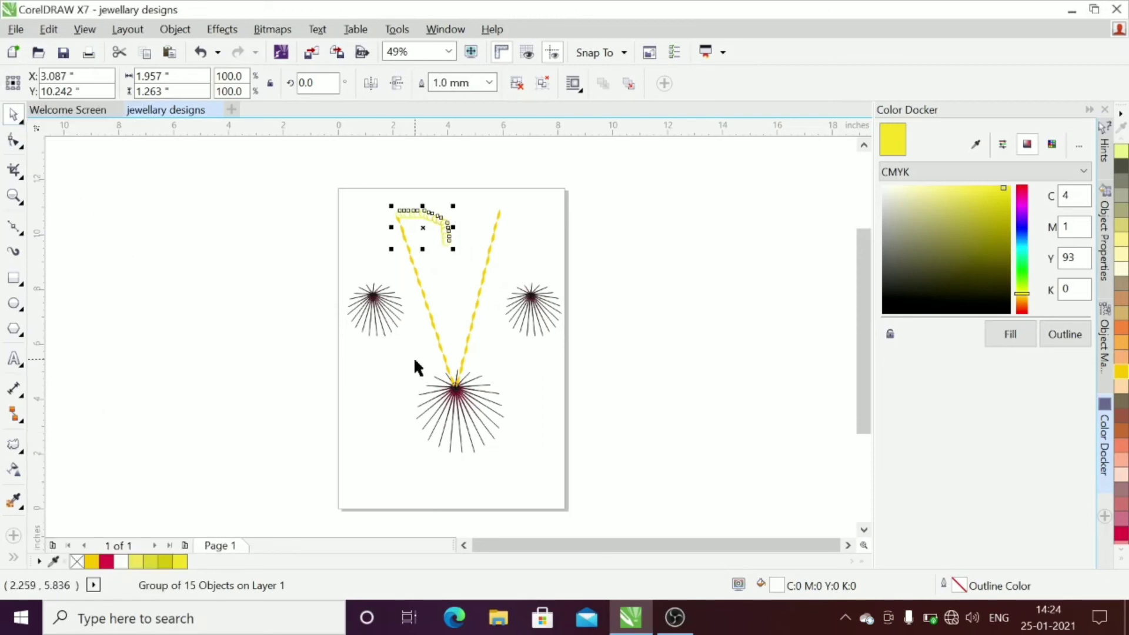
{"action": "left_click", "coordinate": [378, 319]}
{"action": "left_click", "coordinate": [327, 322]}
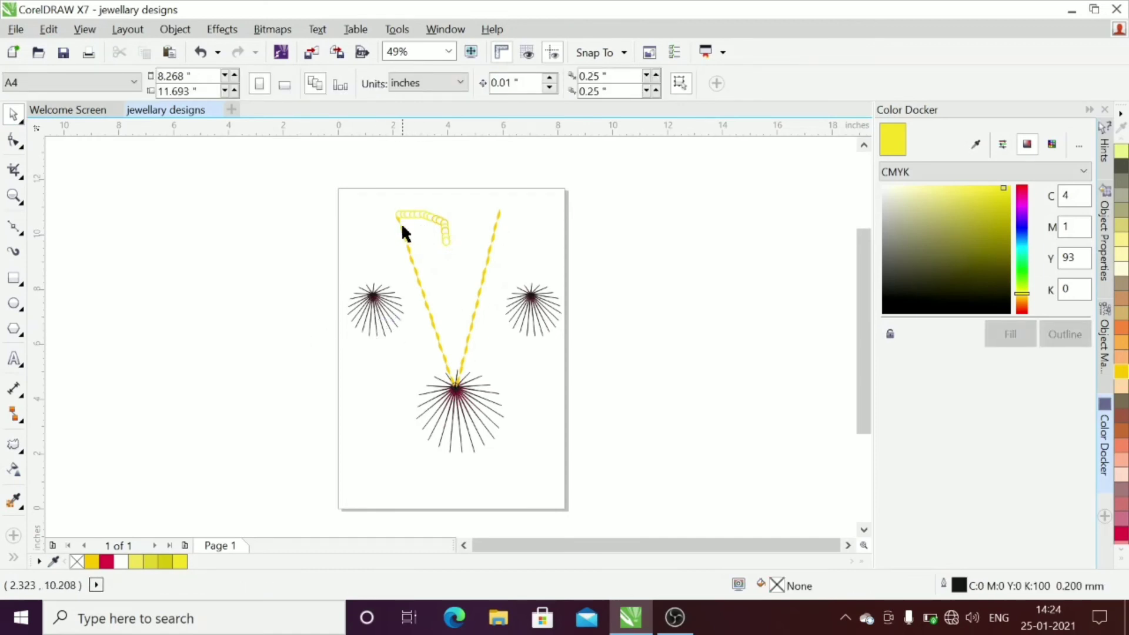
Draw small freehand hook shapes left of the page with a thin tapered Artistic Media preset stroke
{"action": "left_click", "coordinate": [499, 219]}
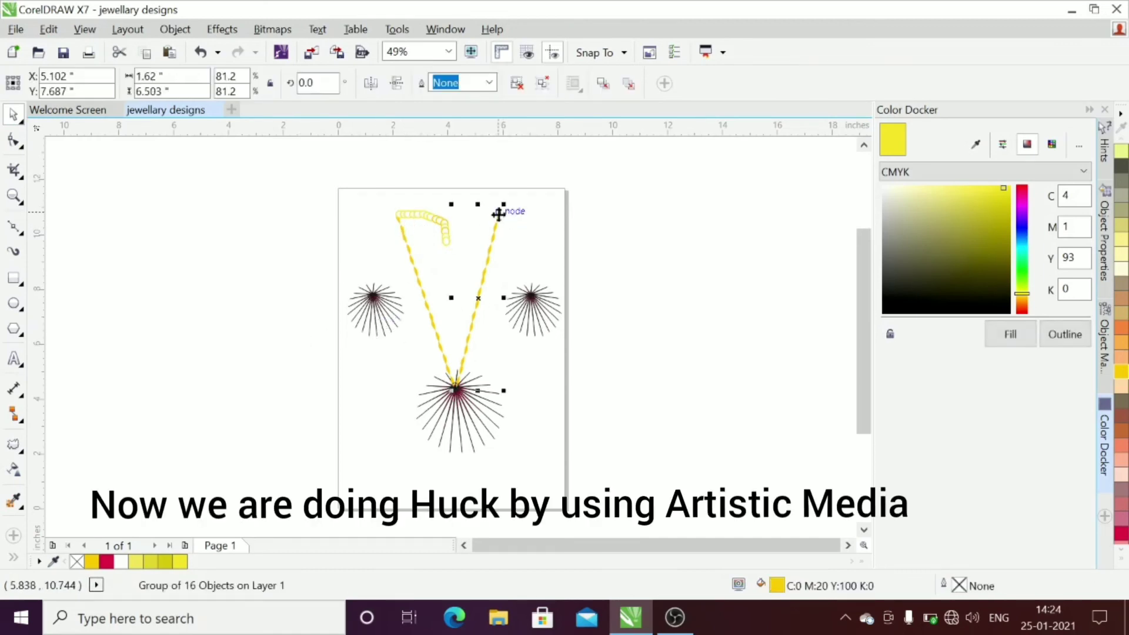
{"action": "left_click", "coordinate": [303, 228]}
{"action": "left_click", "coordinate": [13, 251]}
{"action": "left_click", "coordinate": [226, 84]}
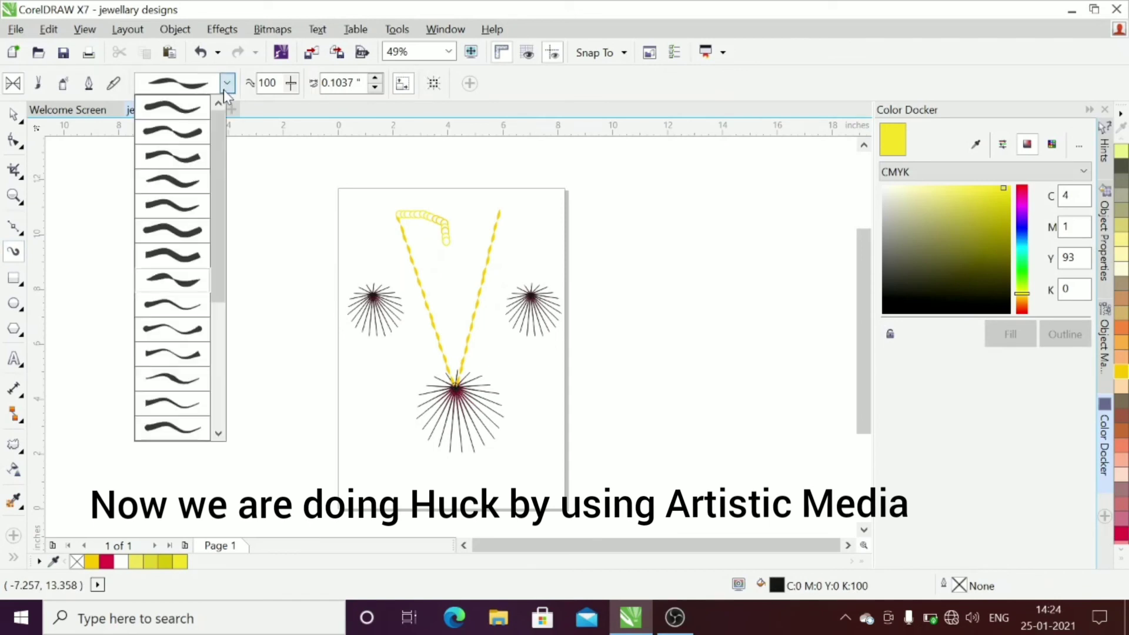
{"action": "left_click", "coordinate": [181, 383]}
{"action": "mouse_move", "coordinate": [182, 364]}
{"action": "left_mouse_down"}
{"action": "mouse_move", "coordinate": [194, 348]}
{"action": "mouse_move", "coordinate": [254, 338]}
{"action": "mouse_move", "coordinate": [259, 355]}
{"action": "left_mouse_up"}
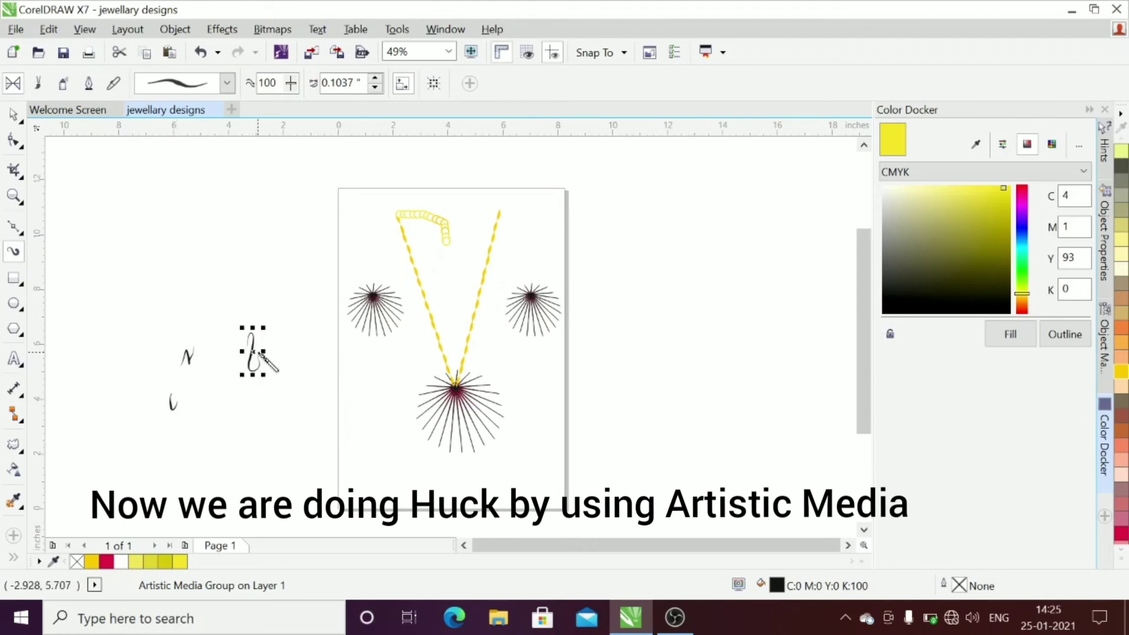
Fill the tallest hook stroke beside the page with yellow C:0 M:20 Y:100 K:0 and scale it down
{"action": "left_click", "coordinate": [195, 301]}
{"action": "left_click", "coordinate": [257, 366]}
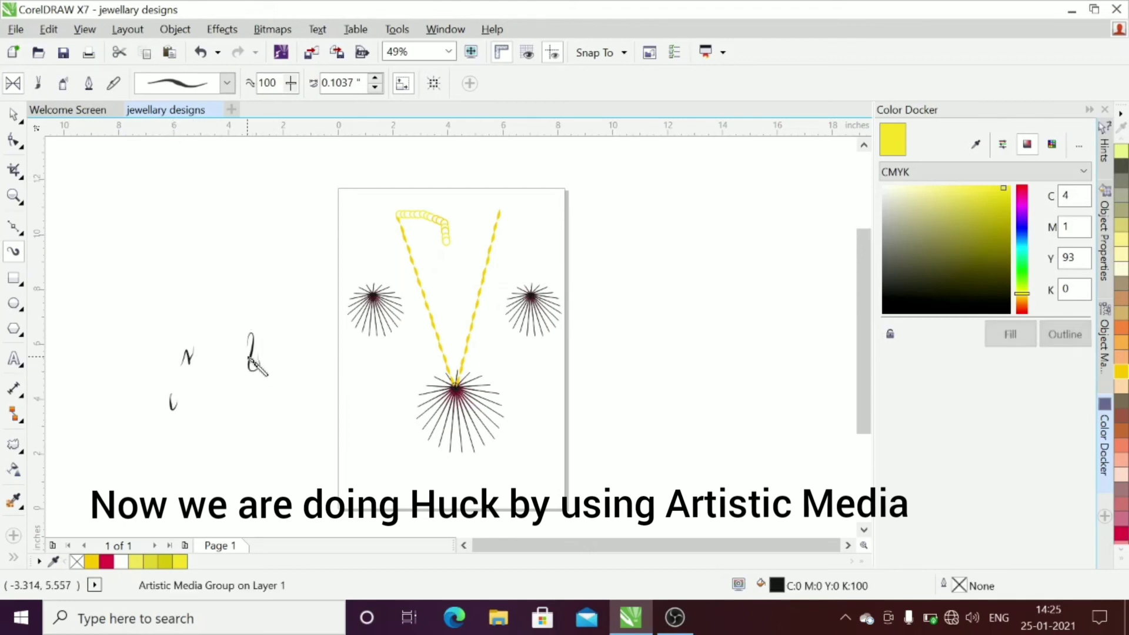
{"action": "left_click", "coordinate": [13, 114]}
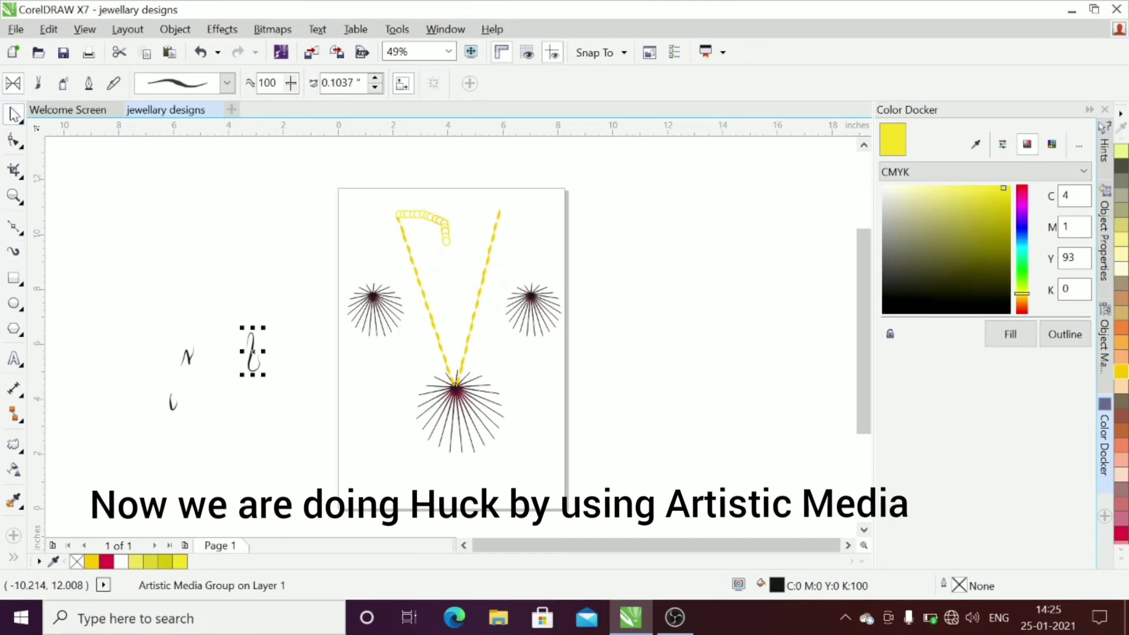
{"action": "left_click", "coordinate": [1120, 371]}
{"action": "mouse_move", "coordinate": [266, 379]}
{"action": "left_mouse_down"}
{"action": "mouse_move", "coordinate": [252, 357]}
{"action": "mouse_move", "coordinate": [254, 347]}
{"action": "mouse_move", "coordinate": [264, 361]}
{"action": "mouse_move", "coordinate": [256, 344]}
{"action": "mouse_move", "coordinate": [270, 340]}
{"action": "left_mouse_up"}
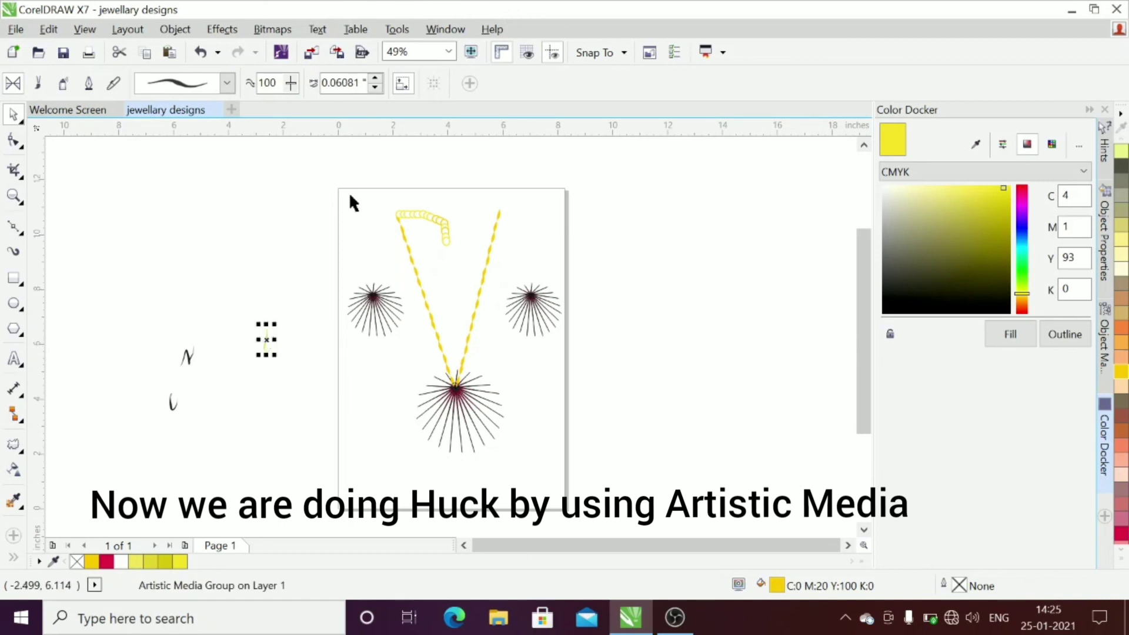
Set the yellow hook's stroke width to 0.29 inches and place it sideways at the upper end of the right chain strand
{"action": "left_click", "coordinate": [375, 87]}
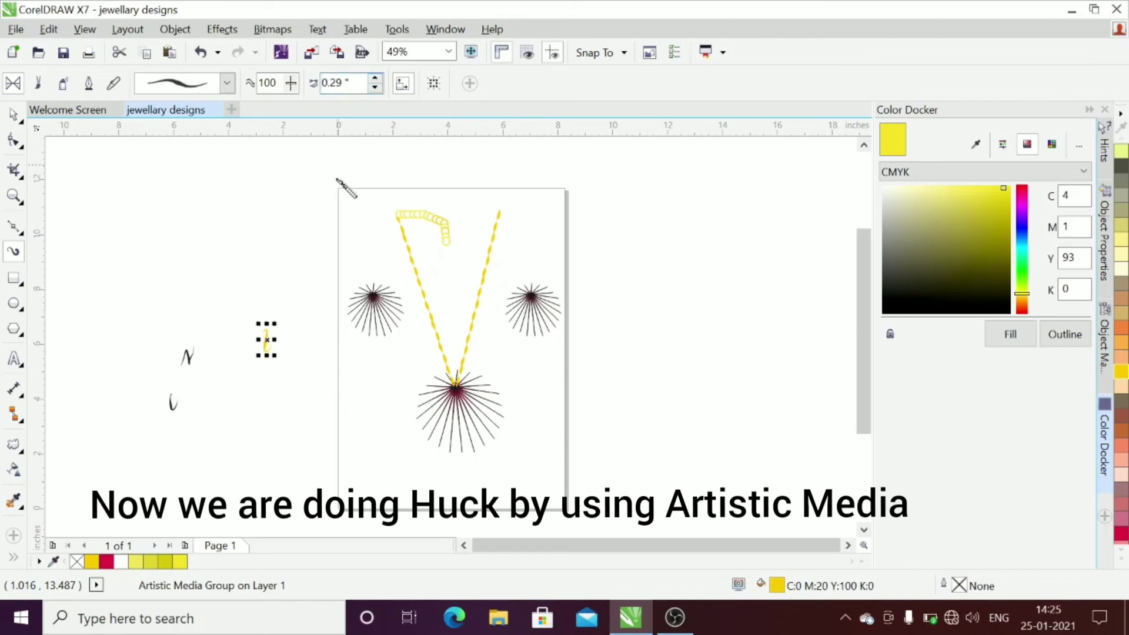
{"action": "mouse_move", "coordinate": [264, 342]}
{"action": "left_mouse_down"}
{"action": "mouse_move", "coordinate": [493, 207]}
{"action": "mouse_move", "coordinate": [487, 217]}
{"action": "left_mouse_up"}
{"action": "left_click", "coordinate": [495, 203]}
{"action": "left_click", "coordinate": [497, 201]}
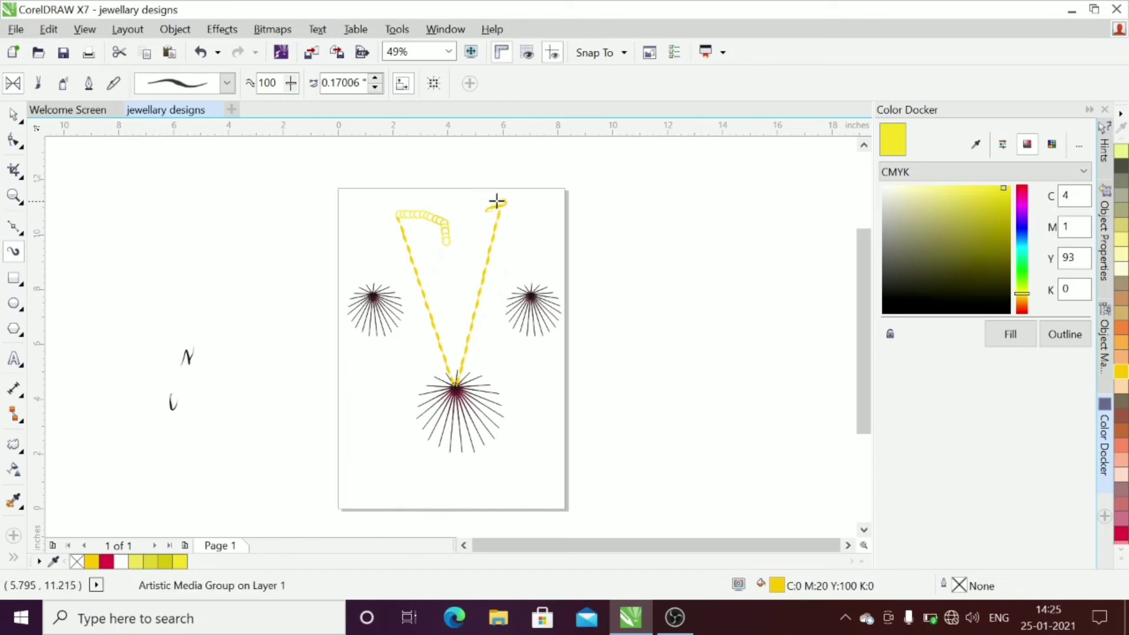
{"action": "left_click", "coordinate": [496, 202]}
{"action": "left_click", "coordinate": [496, 202]}
Nudge the hook down until it meets the upper end of the right chain strand, and deselect it
{"action": "key", "text": "Left"}
{"action": "key", "text": "Down"}
{"action": "key", "text": "Down"}
{"action": "key", "text": "Right"}
{"action": "key", "text": "Right"}
{"action": "left_click", "coordinate": [527, 258]}
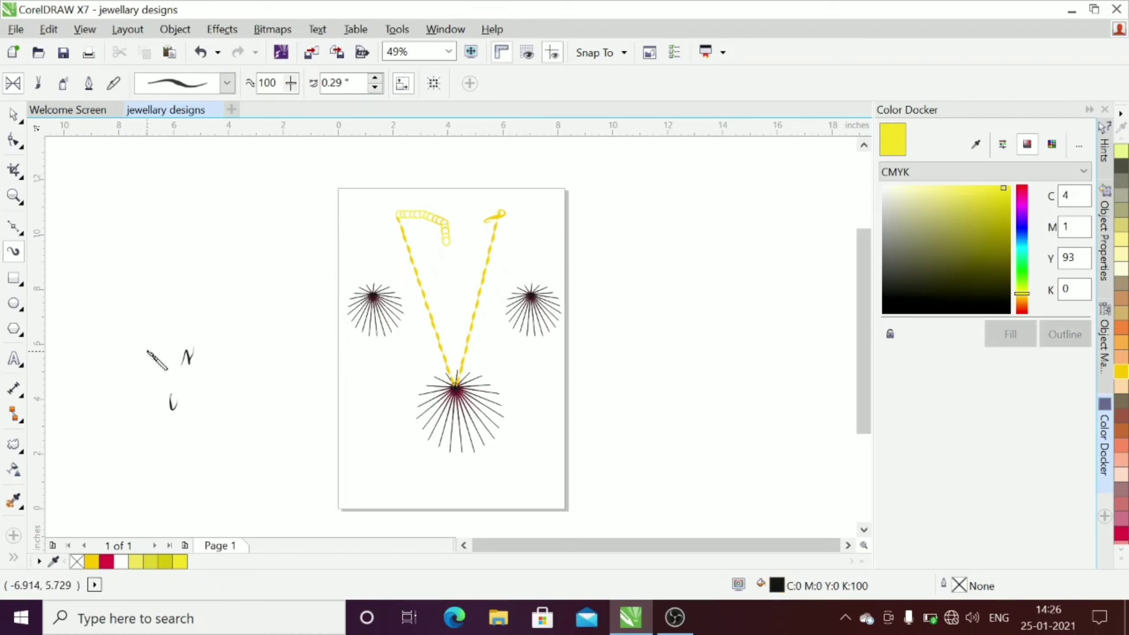
Delete the leftover black hook strokes outside the page
{"action": "left_click", "coordinate": [14, 114]}
{"action": "left_click_drag", "start_coordinate": [139, 308], "coordinate": [219, 431]}
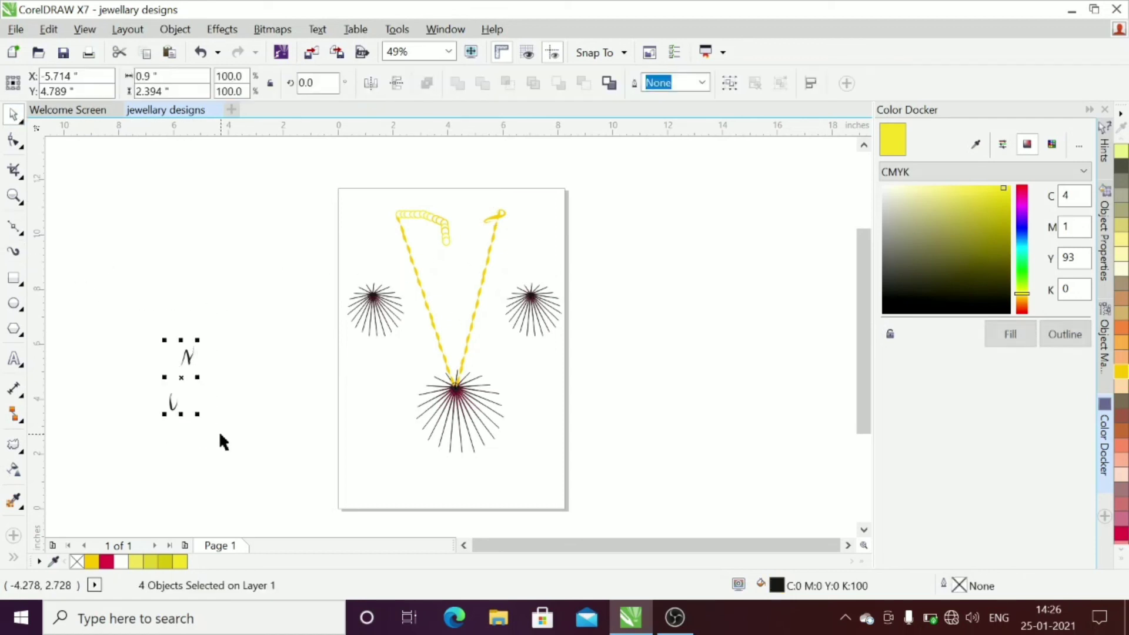
{"action": "key", "text": "Delete"}
Group the whole jewellery set on the page and enlarge the group proportionally to 114.2%
{"action": "left_click_drag", "start_coordinate": [312, 182], "coordinate": [591, 510]}
{"action": "key", "text": "ctrl+g"}
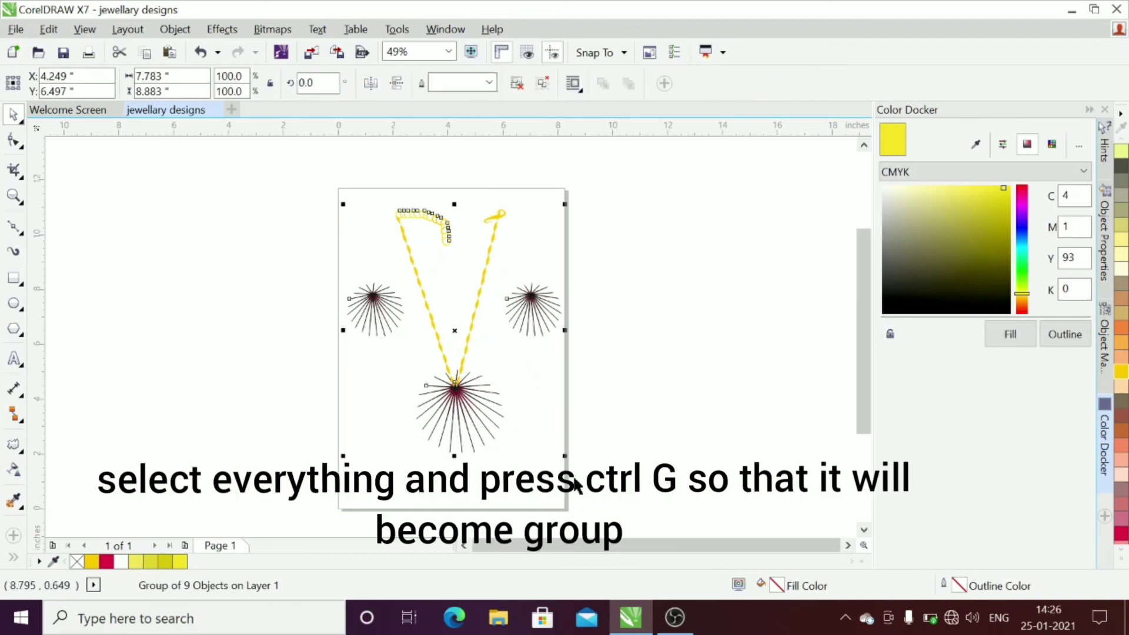
{"action": "left_click", "coordinate": [432, 361]}
{"action": "left_click", "coordinate": [443, 360]}
{"action": "left_click_drag", "start_coordinate": [562, 456], "coordinate": [593, 498]}
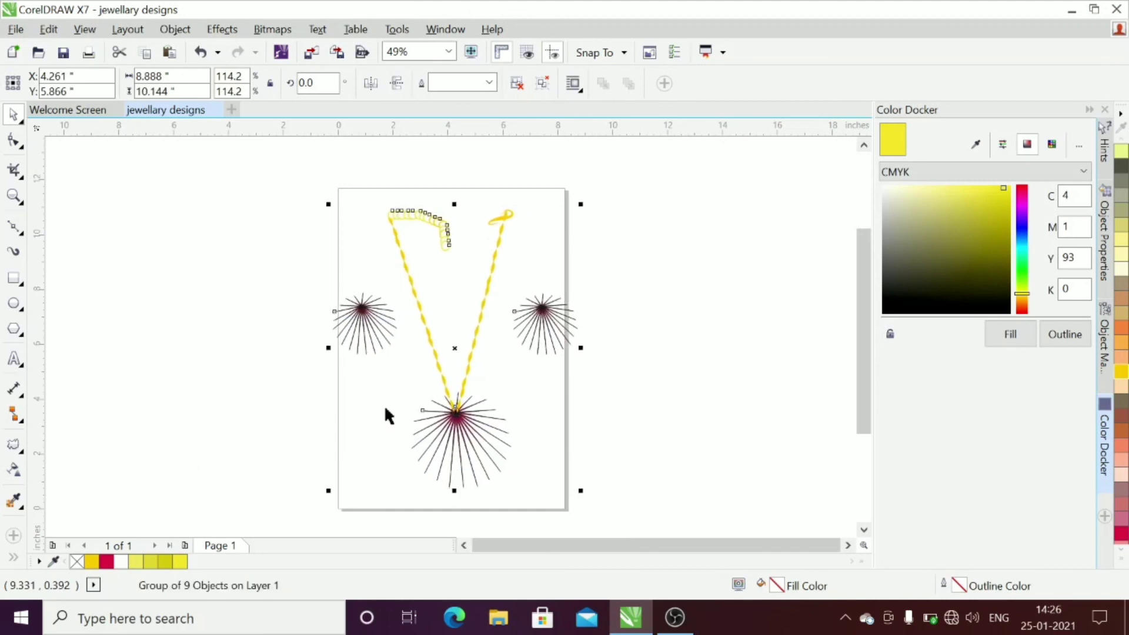
{"action": "left_click", "coordinate": [549, 488]}
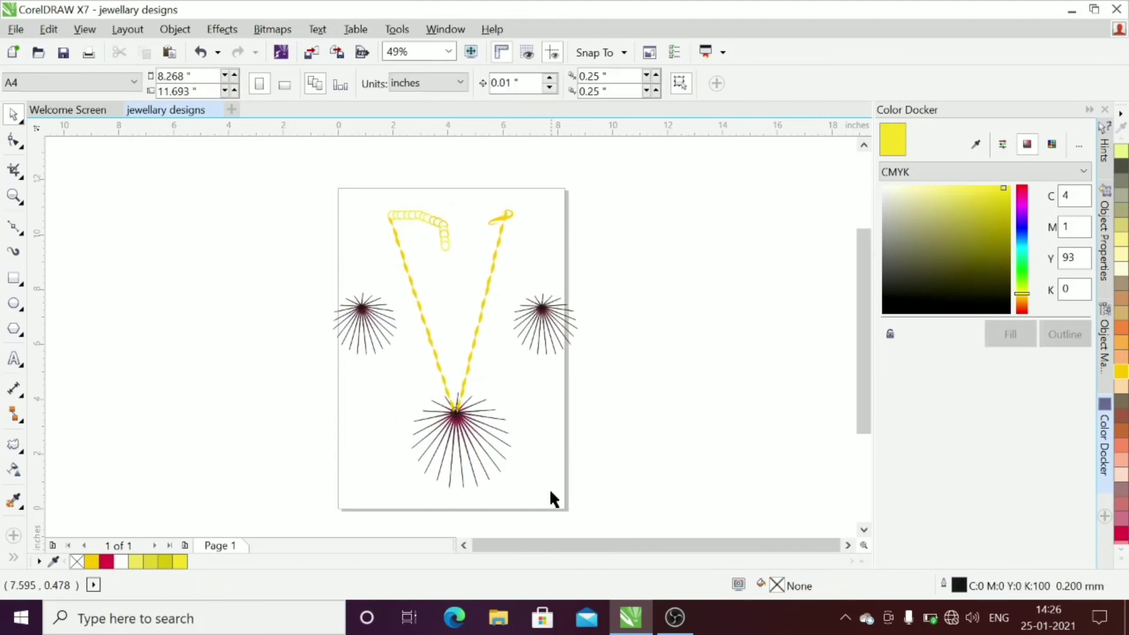
{"action": "left_click", "coordinate": [845, 618]}
{"action": "left_click", "coordinate": [828, 584]}
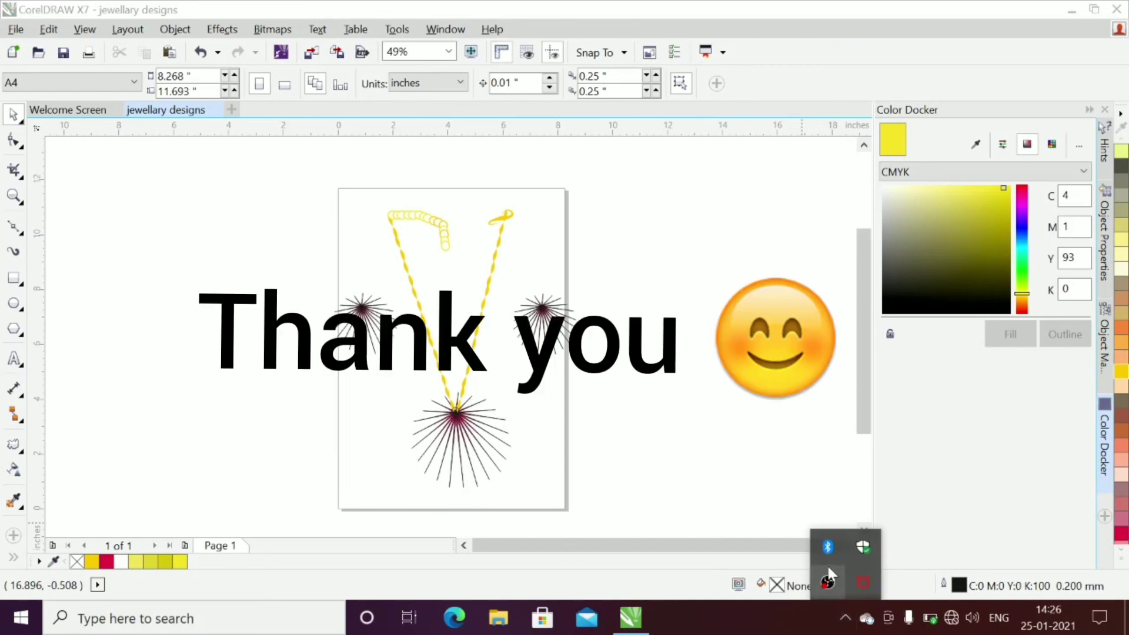
{"action": "right_click", "coordinate": [827, 585]}
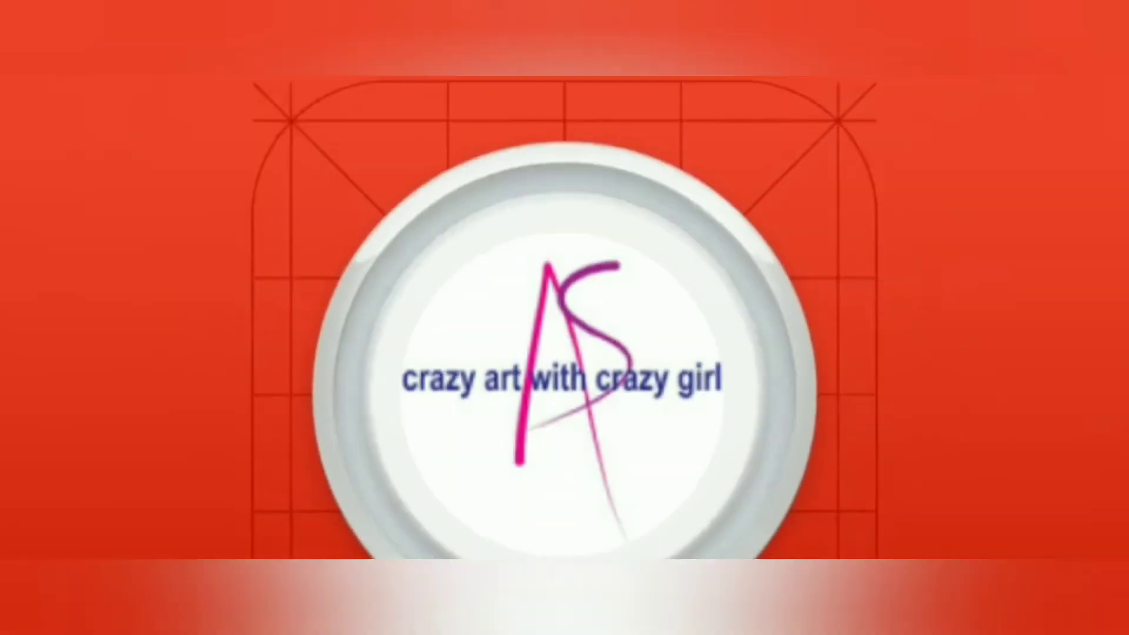